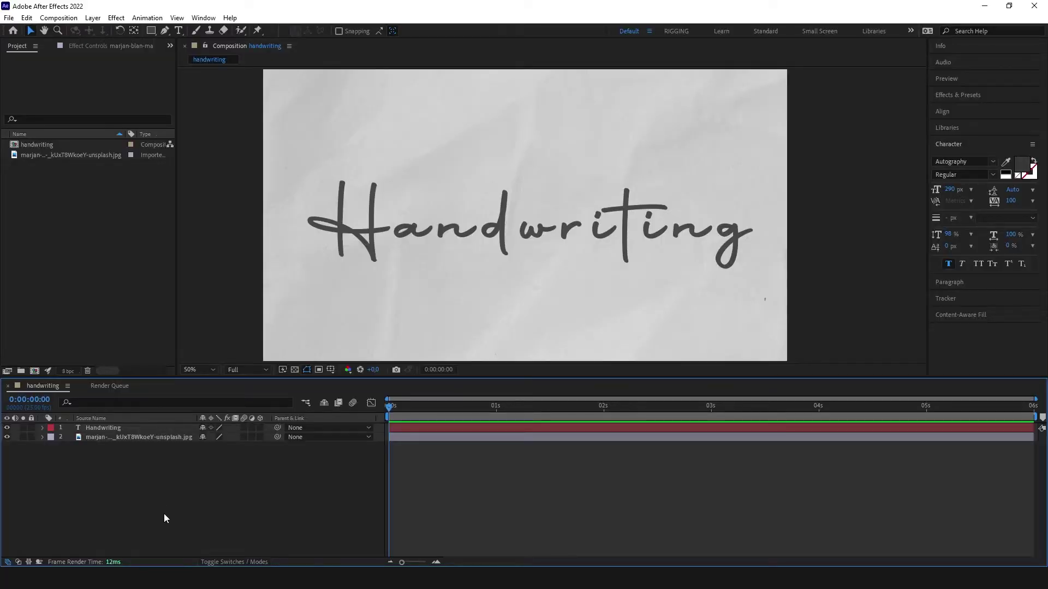
# - Lock the paper background image layer so only the Handwriting text layer stays editable
pyautogui.click(116, 428)
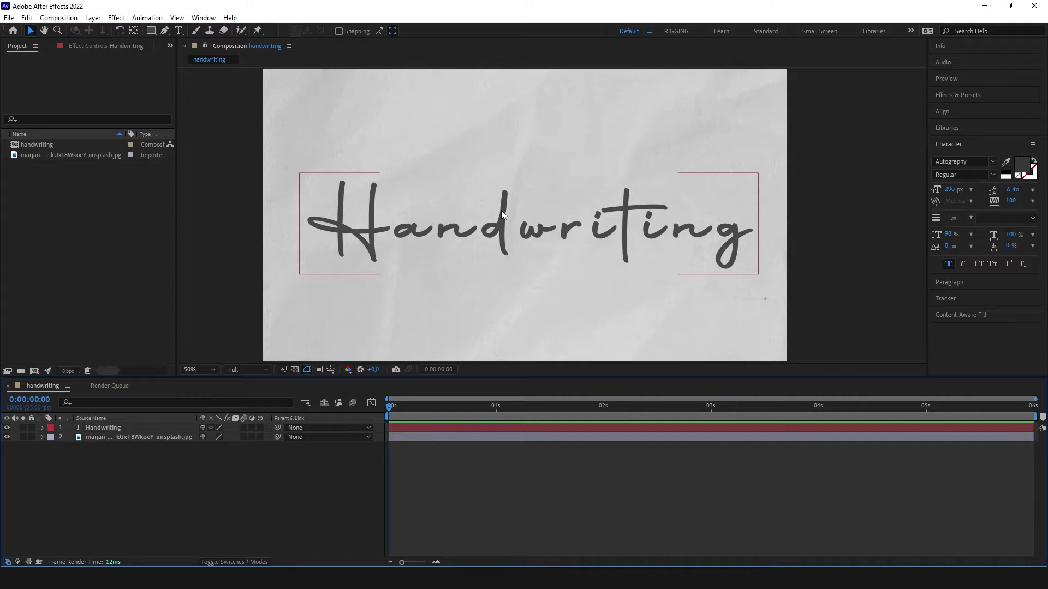
pyautogui.click(101, 438)
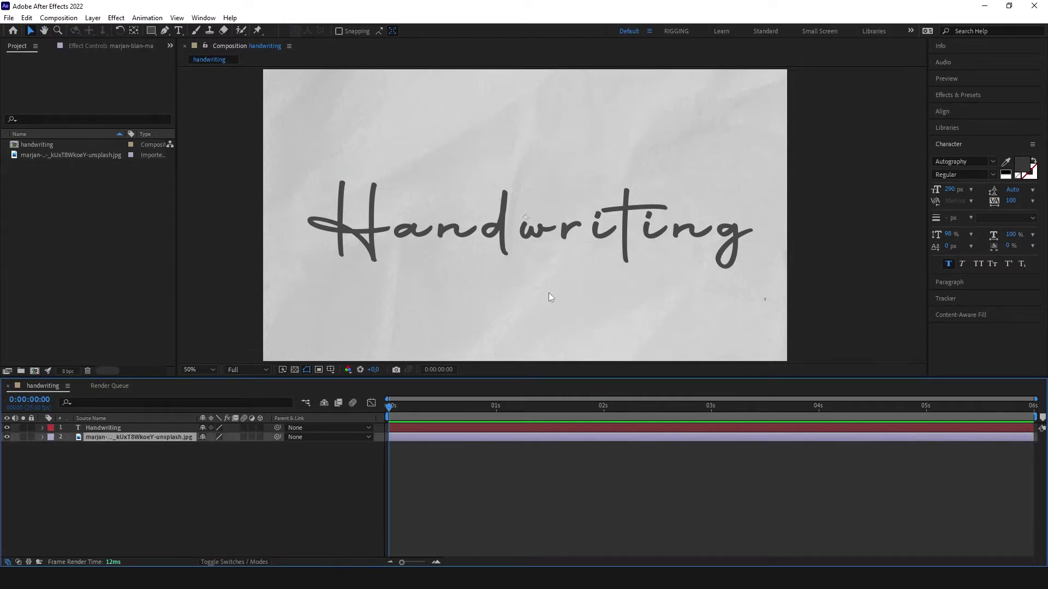
pyautogui.click(58, 468)
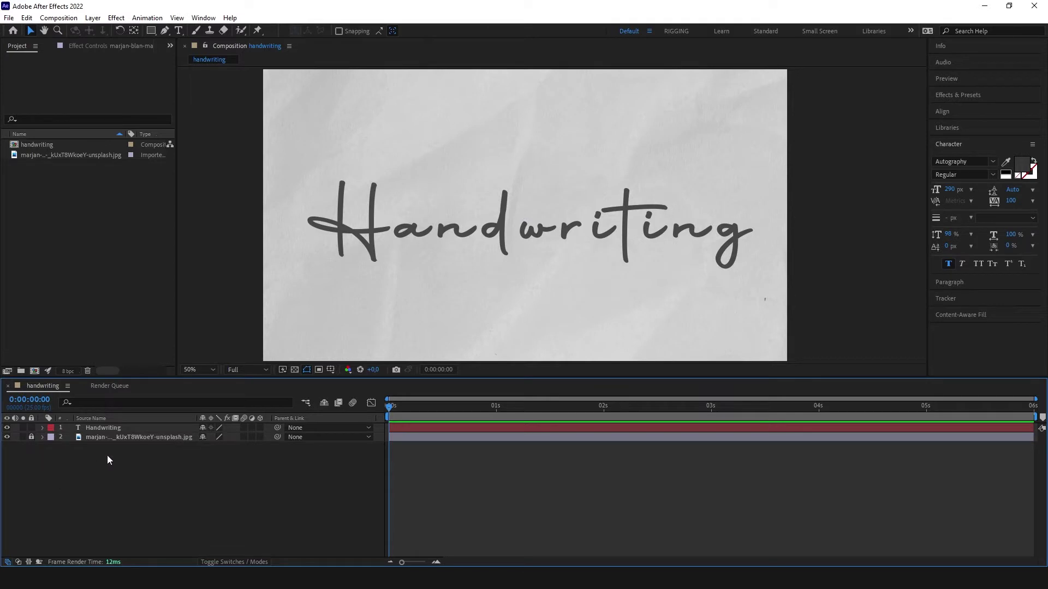
# - Start a Pen tool mask path on the Handwriting text layer, running down the H's second stem and back up its diagonal
pyautogui.click(107, 429)
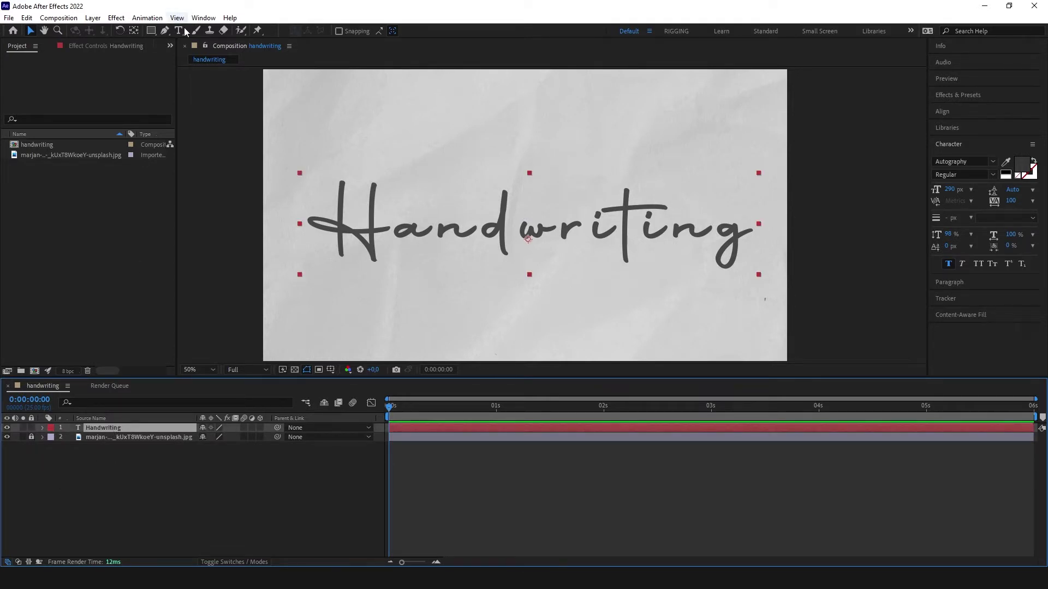
pyautogui.click(165, 31)
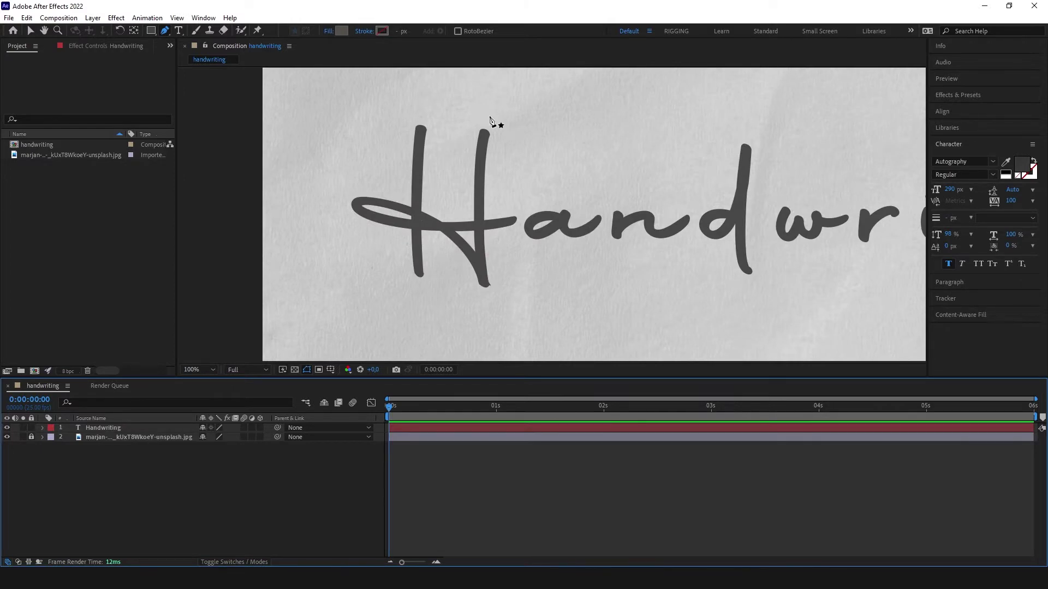
pyautogui.click(94, 430)
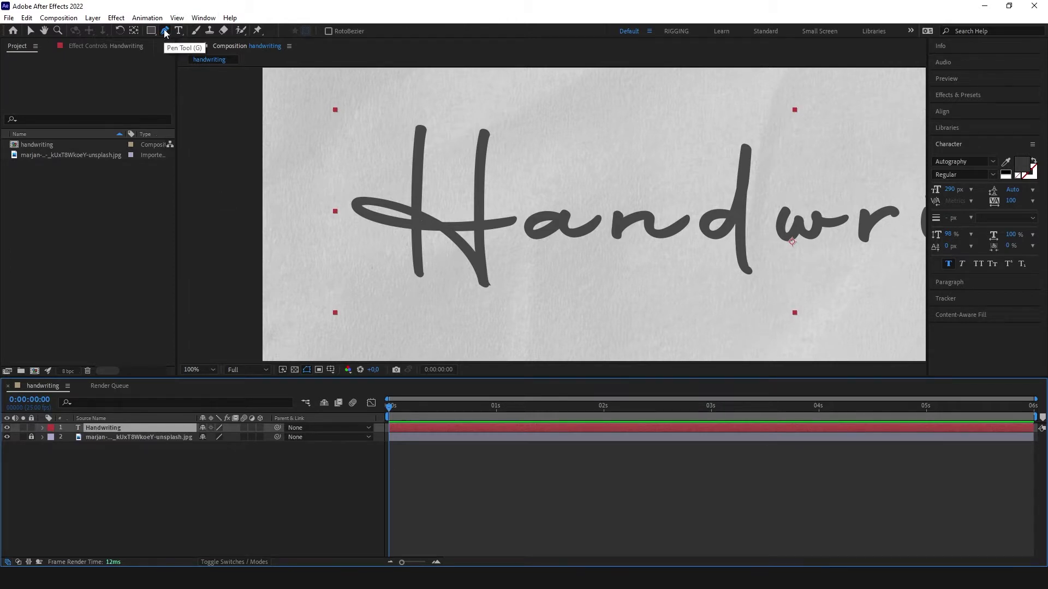
pyautogui.click(488, 113)
pyautogui.moveTo(487, 304); pyautogui.dragTo(504, 341)
pyautogui.moveTo(471, 265); pyautogui.dragTo(466, 236)
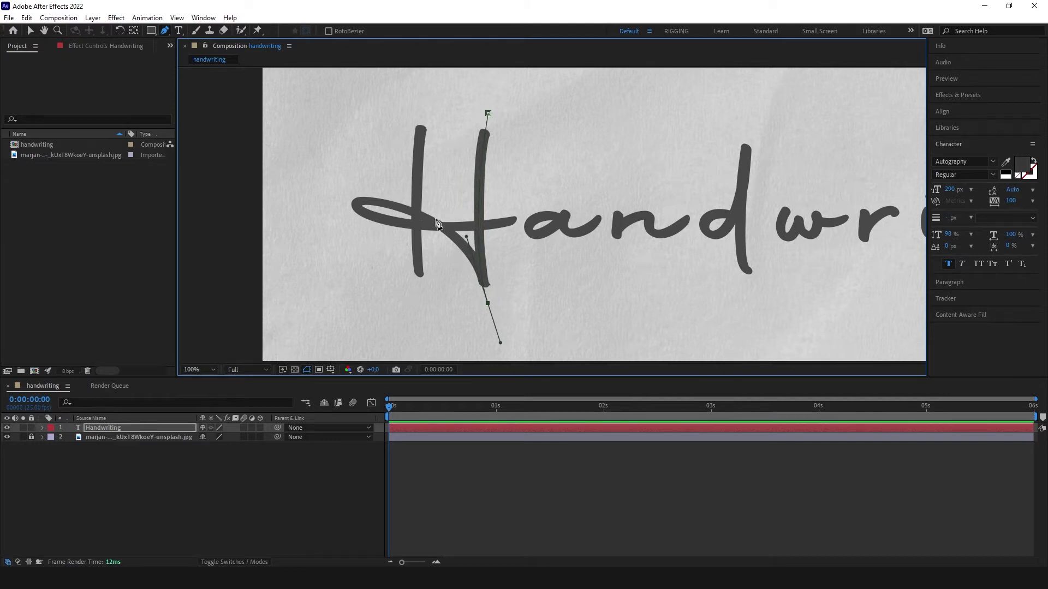
# - Refine the point below the H's second stem and curve the mask path around the narrow loop along the centre of the stroke
pyautogui.moveTo(487, 303); pyautogui.dragTo(491, 303)
pyautogui.moveTo(491, 304); pyautogui.dragTo(487, 299)
pyautogui.moveTo(411, 211)
pyautogui.mouseDown()
pyautogui.moveTo(344, 217)
pyautogui.moveTo(391, 241)
pyautogui.mouseUp()
pyautogui.hotkey('ctrl', 'z')
pyautogui.hotkey('ctrl', 'z')
pyautogui.scroll(2, 345, 196)
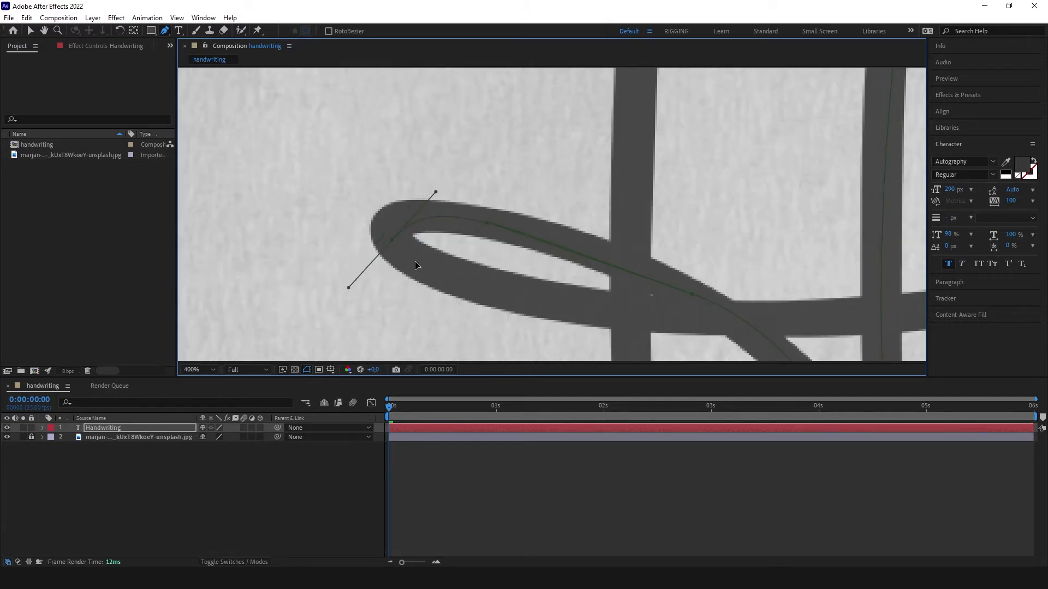
pyautogui.moveTo(599, 318); pyautogui.dragTo(619, 314)
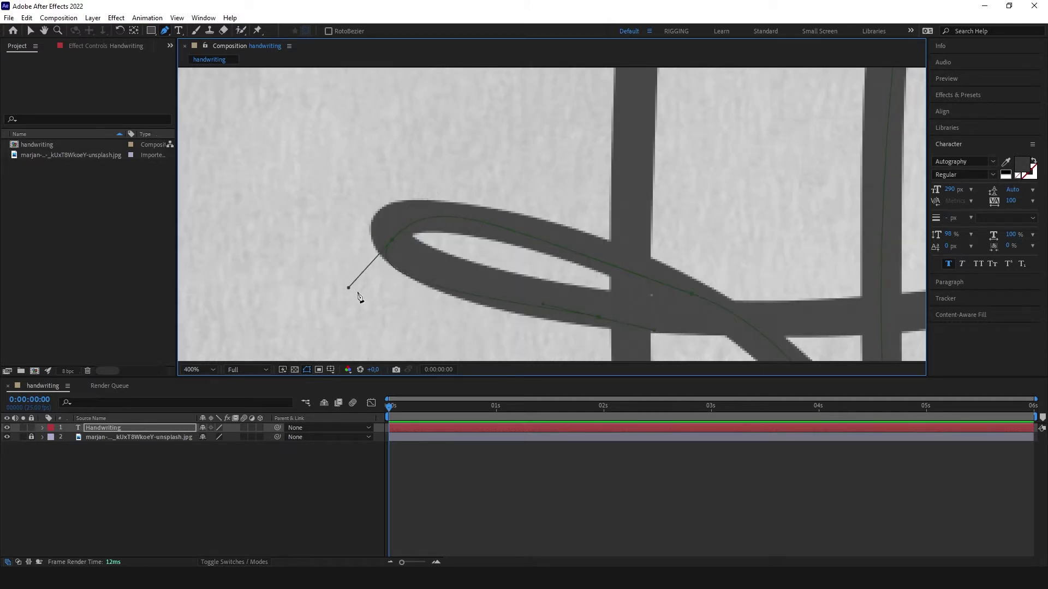
pyautogui.moveTo(348, 287); pyautogui.dragTo(383, 277)
# - Extend the mask path along the H's crossbar to just past its end, and deselect the layer to finish the path
pyautogui.moveTo(550, 200); pyautogui.dragTo(514, 136)
pyautogui.scroll(1, 515, 136)
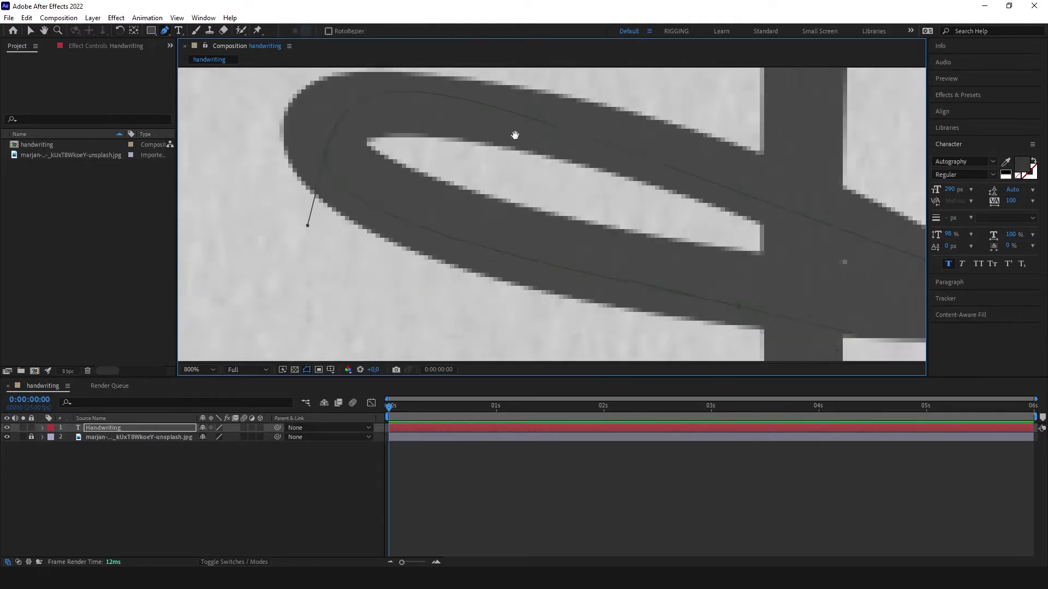
pyautogui.scroll(-1, 515, 136)
pyautogui.moveTo(678, 234); pyautogui.dragTo(503, 207)
pyautogui.moveTo(815, 210)
pyautogui.mouseDown()
pyautogui.moveTo(826, 206)
pyautogui.moveTo(438, 201)
pyautogui.mouseUp()
pyautogui.click(590, 191)
pyautogui.scroll(-4, 567, 199)
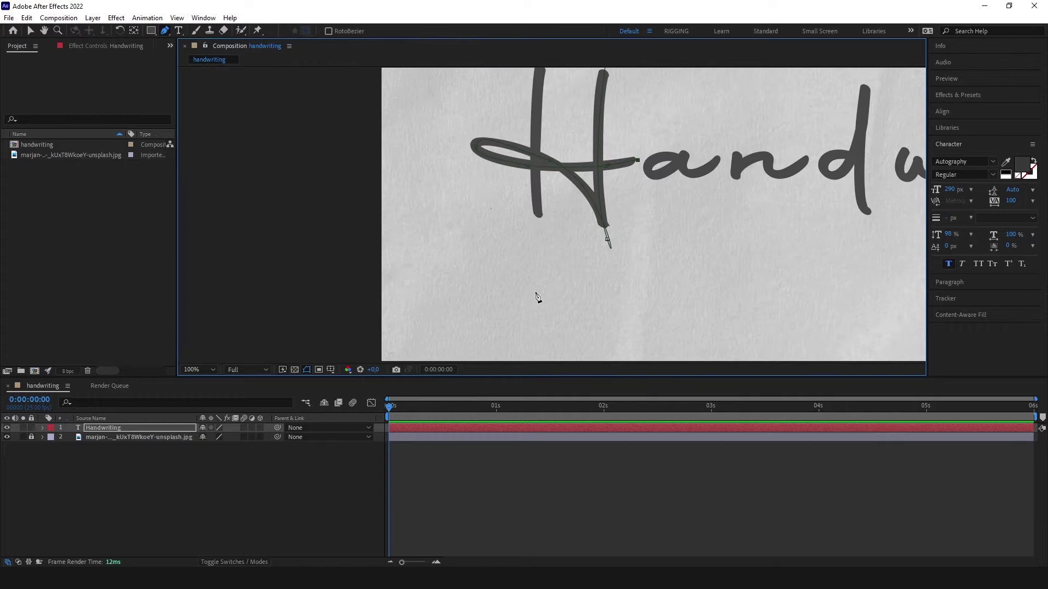
pyautogui.click(82, 444)
# - Draw a separate mask path on the Handwriting layer down the H's first stem, extending slightly past both ends
pyautogui.moveTo(544, 175); pyautogui.dragTo(511, 256)
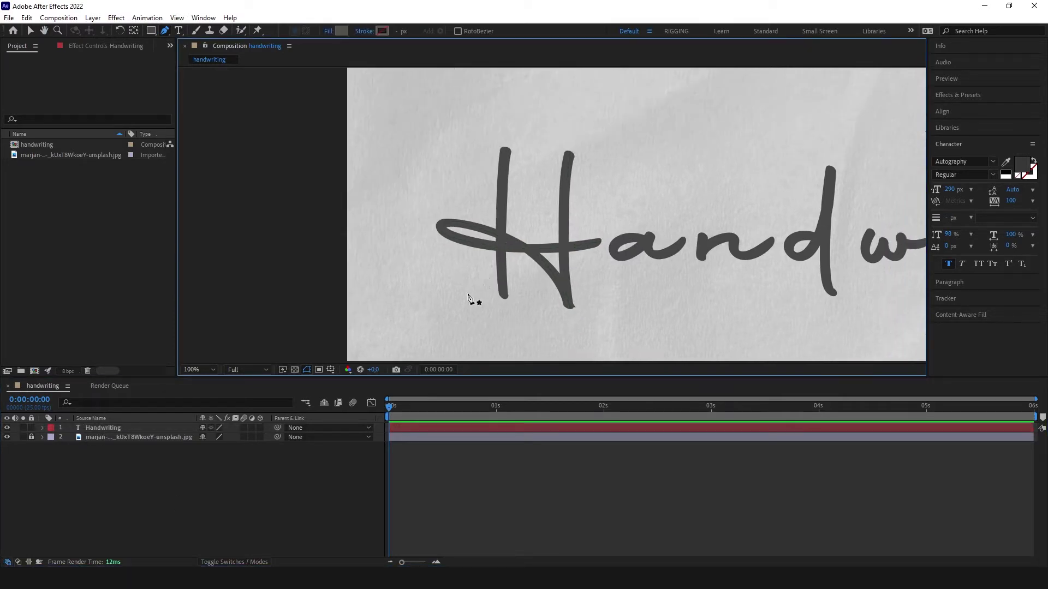
pyautogui.click(108, 428)
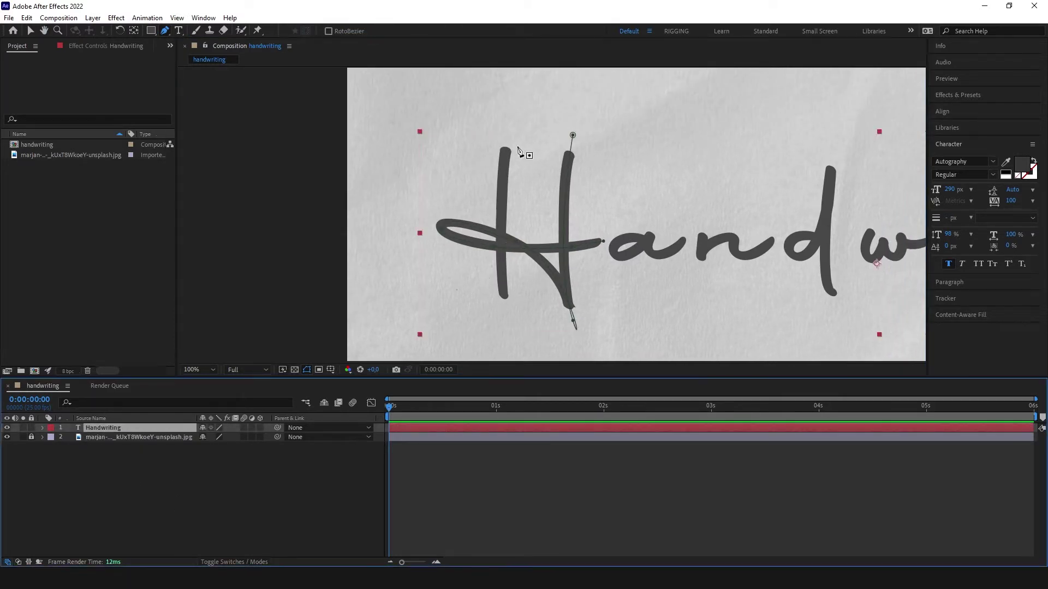
pyautogui.click(506, 133)
pyautogui.moveTo(504, 313); pyautogui.dragTo(512, 328)
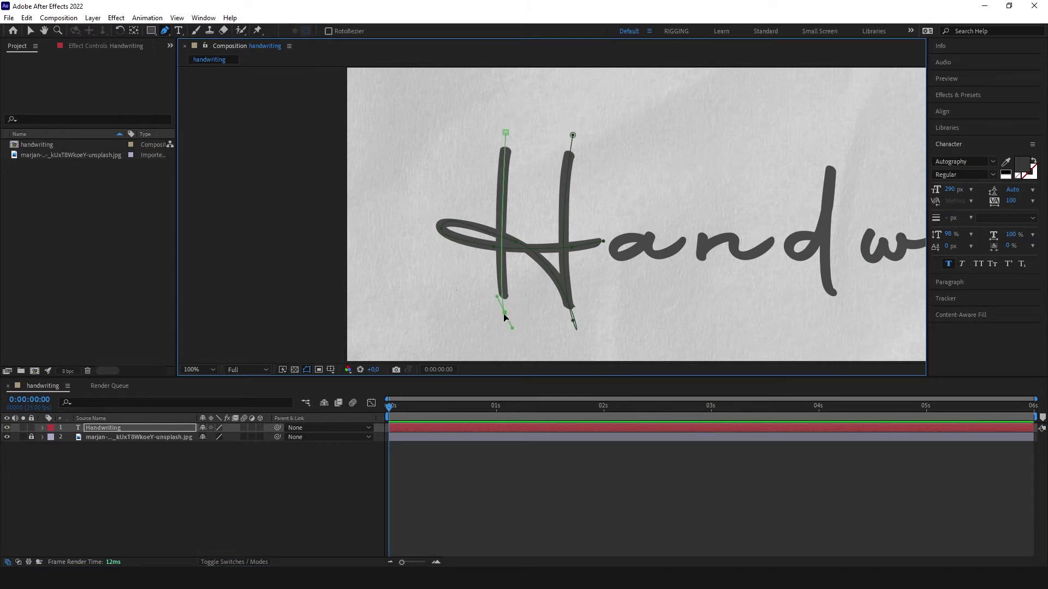
pyautogui.click(218, 499)
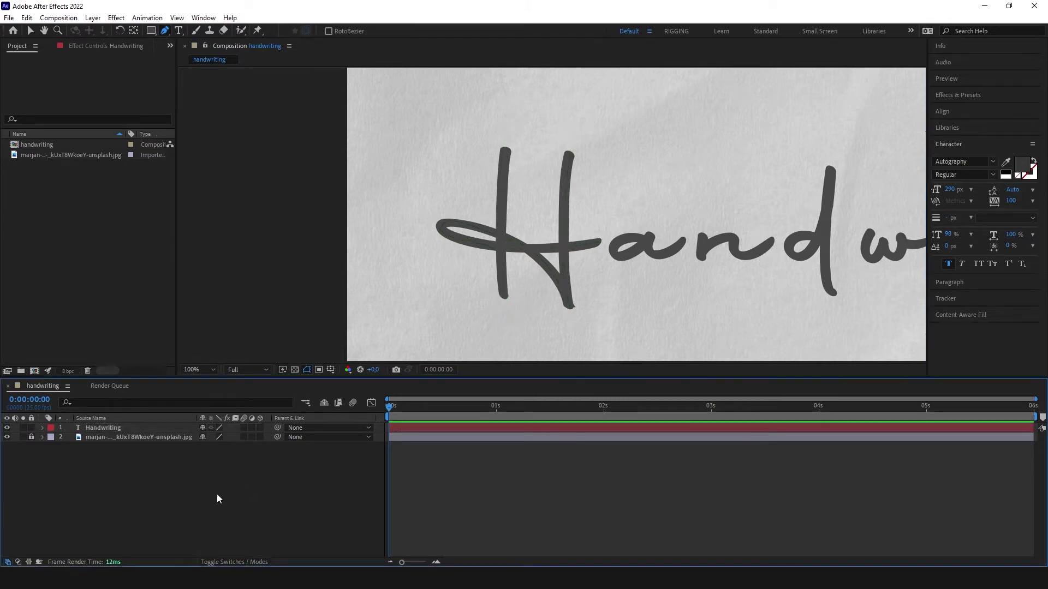
# - Trace the letter a with its own curved mask path on the Handwriting layer, from above its stem to its exit stroke
pyautogui.click(108, 428)
pyautogui.scroll(1, 666, 226)
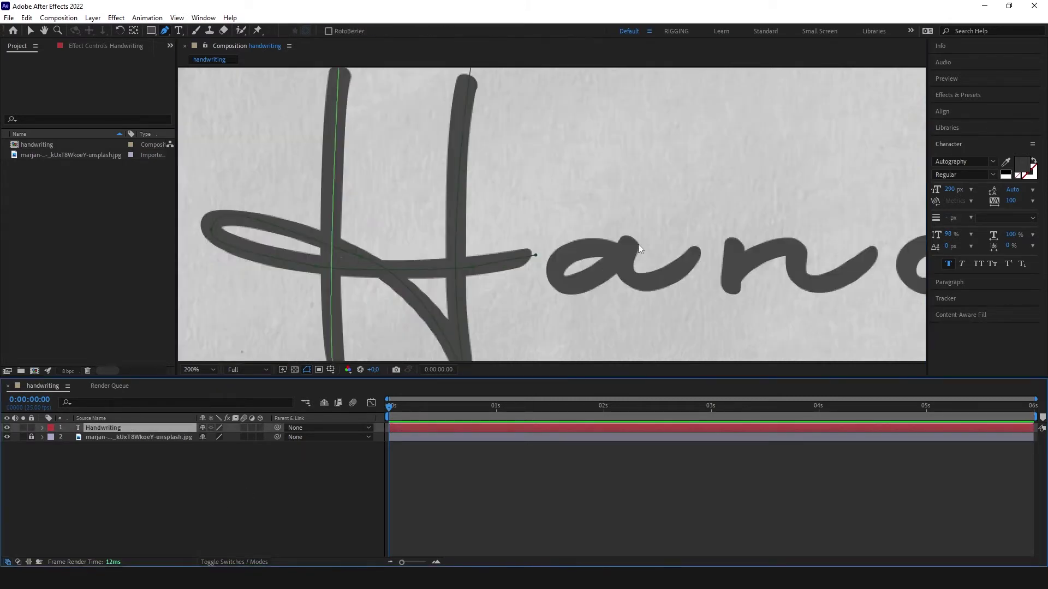
pyautogui.moveTo(623, 238); pyautogui.dragTo(582, 175)
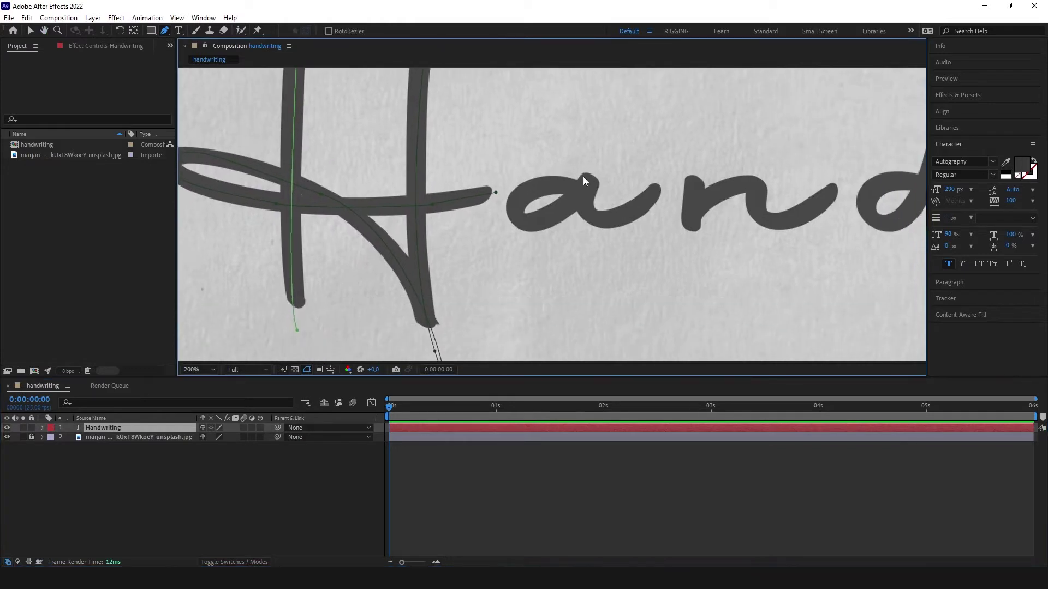
pyautogui.scroll(2, 583, 176)
pyautogui.click(613, 147)
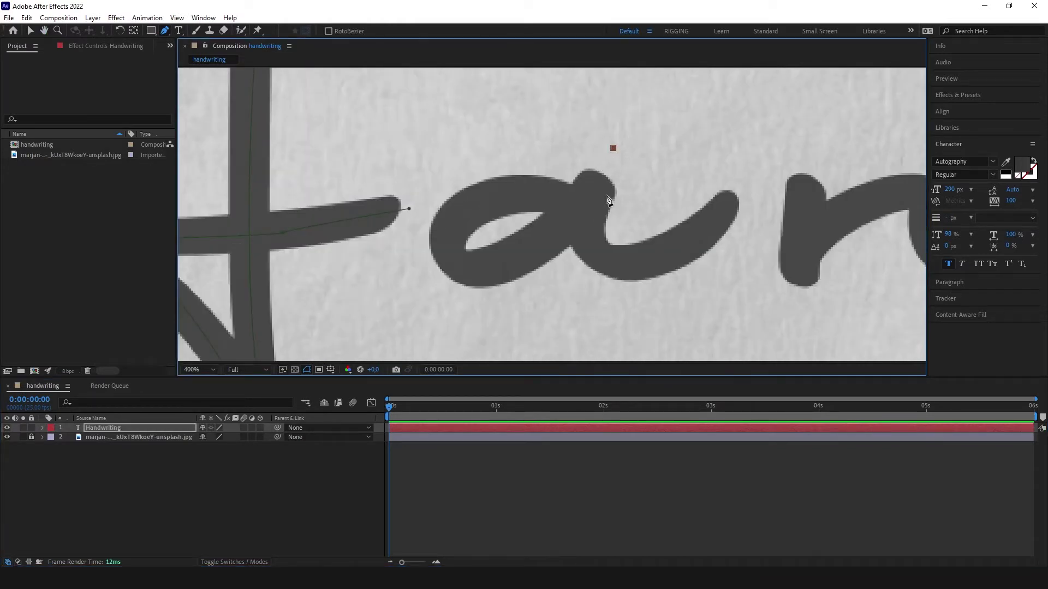
pyautogui.moveTo(525, 257); pyautogui.dragTo(435, 226)
pyautogui.moveTo(518, 195); pyautogui.dragTo(575, 222)
pyautogui.moveTo(603, 259); pyautogui.dragTo(626, 263)
pyautogui.moveTo(676, 255); pyautogui.dragTo(692, 238)
pyautogui.moveTo(739, 184); pyautogui.dragTo(743, 175)
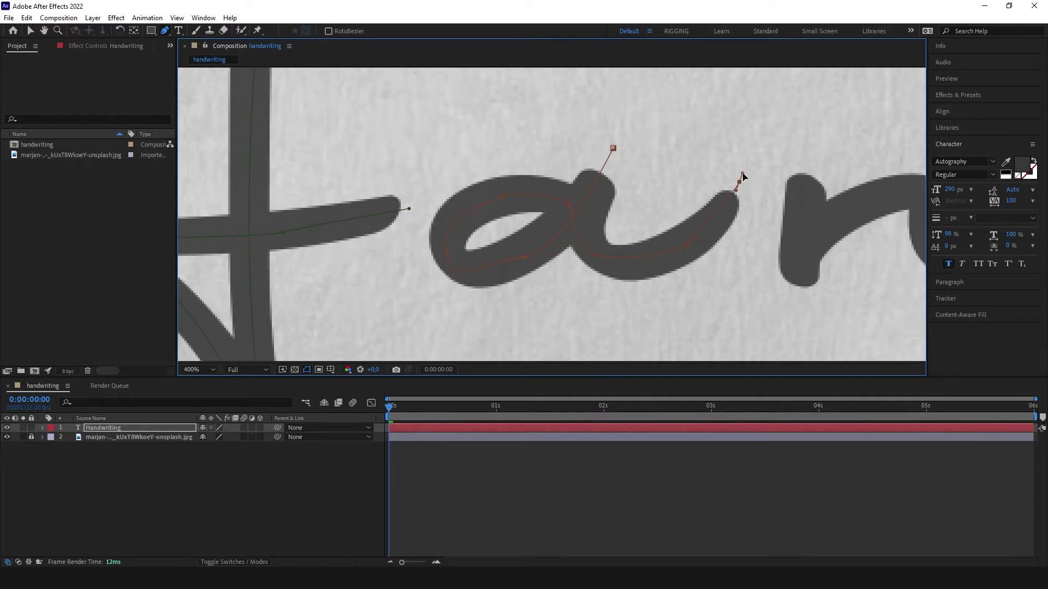
pyautogui.click(281, 508)
# - Trace the first letter n with a new mask path on the Handwriting layer, down the stem and over the arch to the tail
pyautogui.press('space')
pyautogui.moveTo(643, 170); pyautogui.dragTo(310, 174)
pyautogui.press('g')
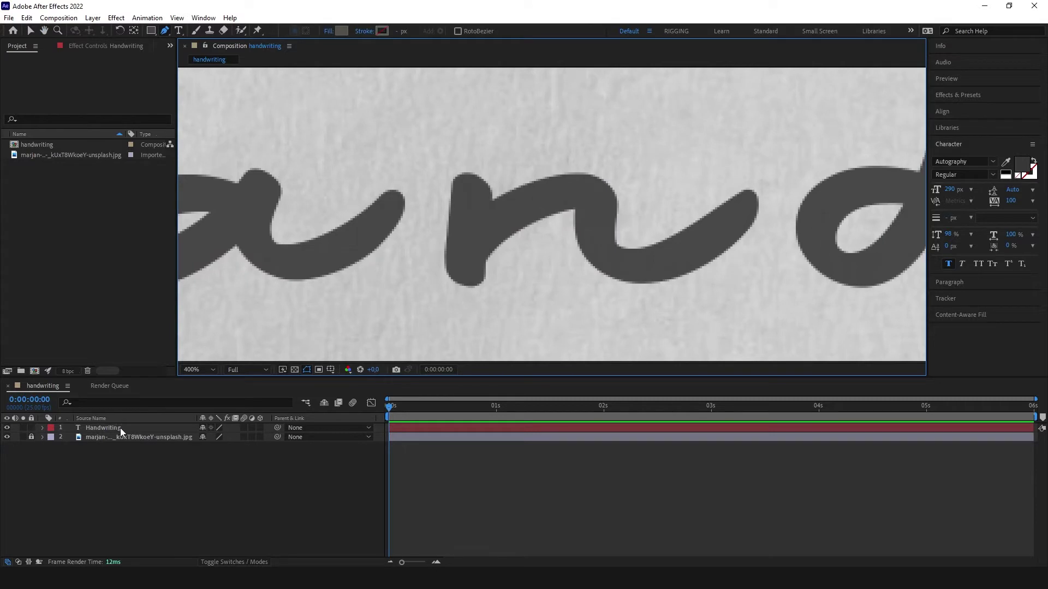
pyautogui.click(120, 428)
pyautogui.click(470, 143)
pyautogui.click(468, 269)
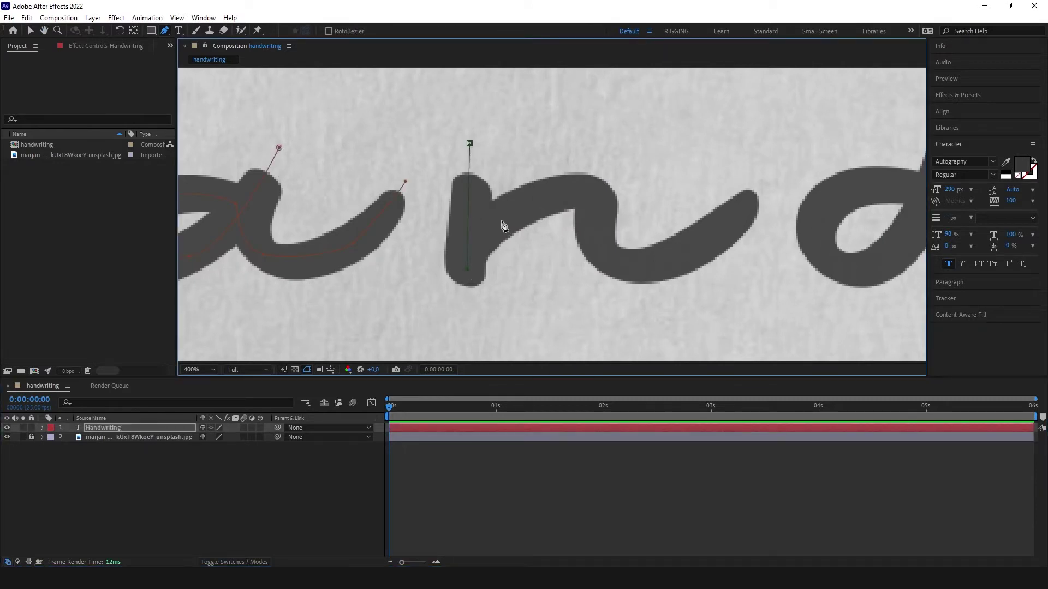
pyautogui.moveTo(501, 221); pyautogui.dragTo(587, 197)
pyautogui.moveTo(598, 232); pyautogui.dragTo(609, 254)
pyautogui.moveTo(631, 273); pyautogui.dragTo(641, 271)
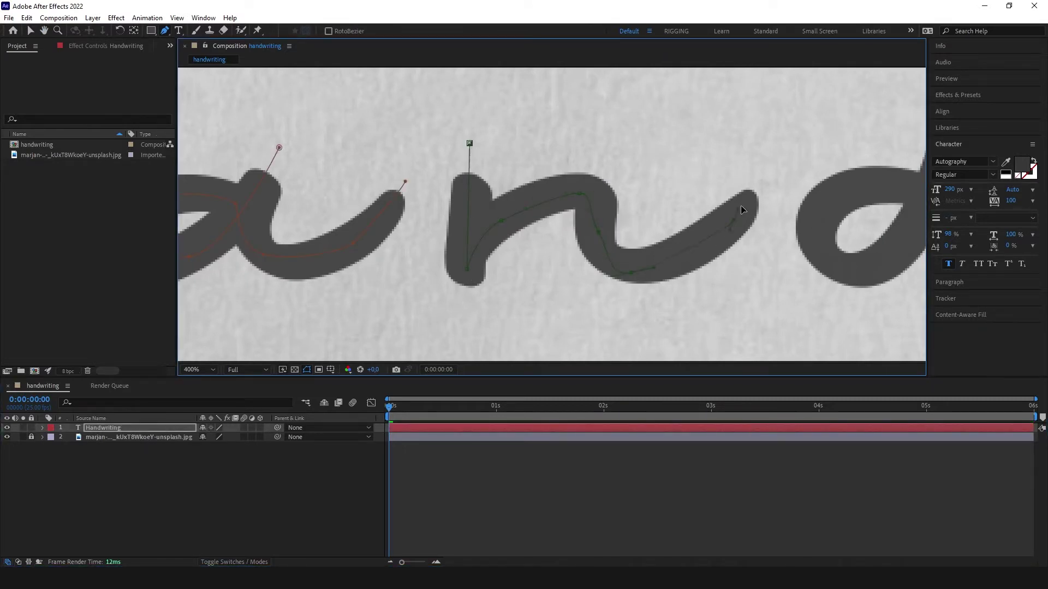
pyautogui.moveTo(741, 206); pyautogui.dragTo(758, 221)
pyautogui.moveTo(659, 190); pyautogui.dragTo(428, 224)
pyautogui.click(250, 512)
# - Trace the letter d with its own mask path on the Handwriting layer, covering both the bowl and the tall stem
pyautogui.moveTo(351, 299); pyautogui.dragTo(133, 246)
pyautogui.click(106, 428)
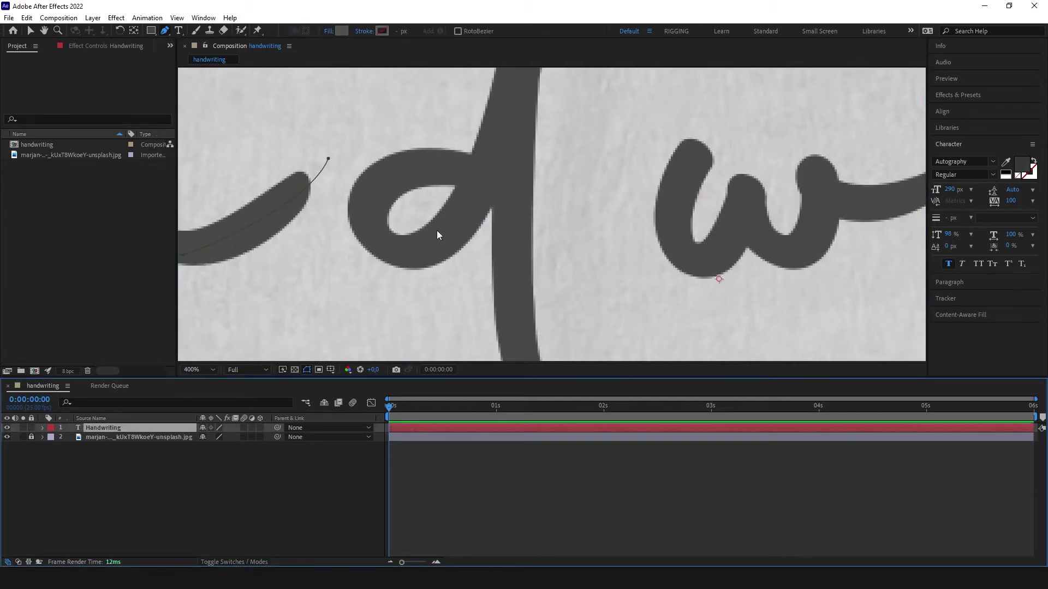
pyautogui.scroll(-2, 437, 231)
pyautogui.scroll(-2, 447, 178)
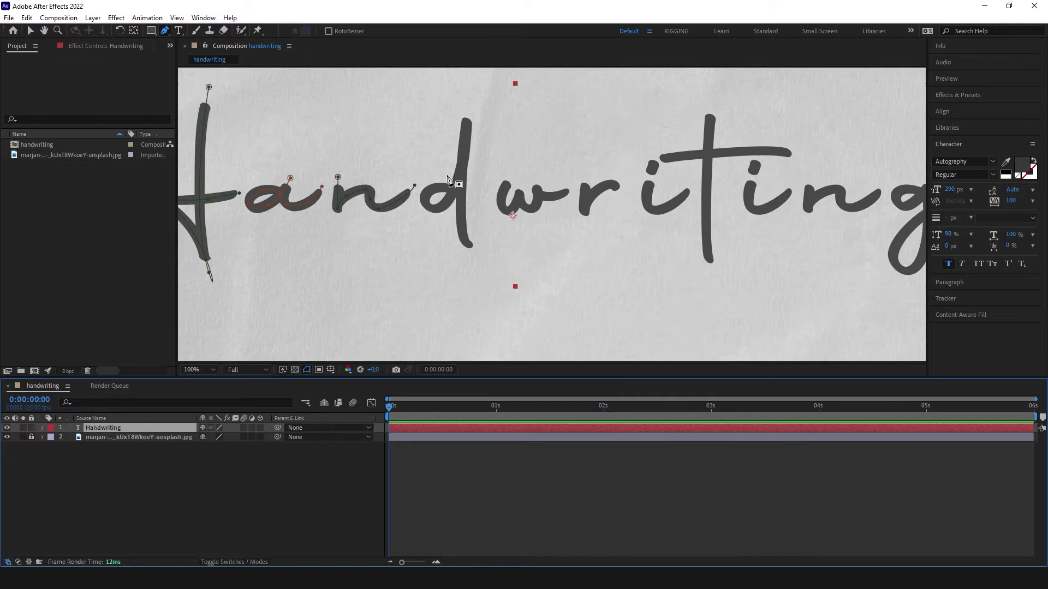
pyautogui.scroll(1, 424, 172)
pyautogui.moveTo(447, 155); pyautogui.dragTo(447, 155)
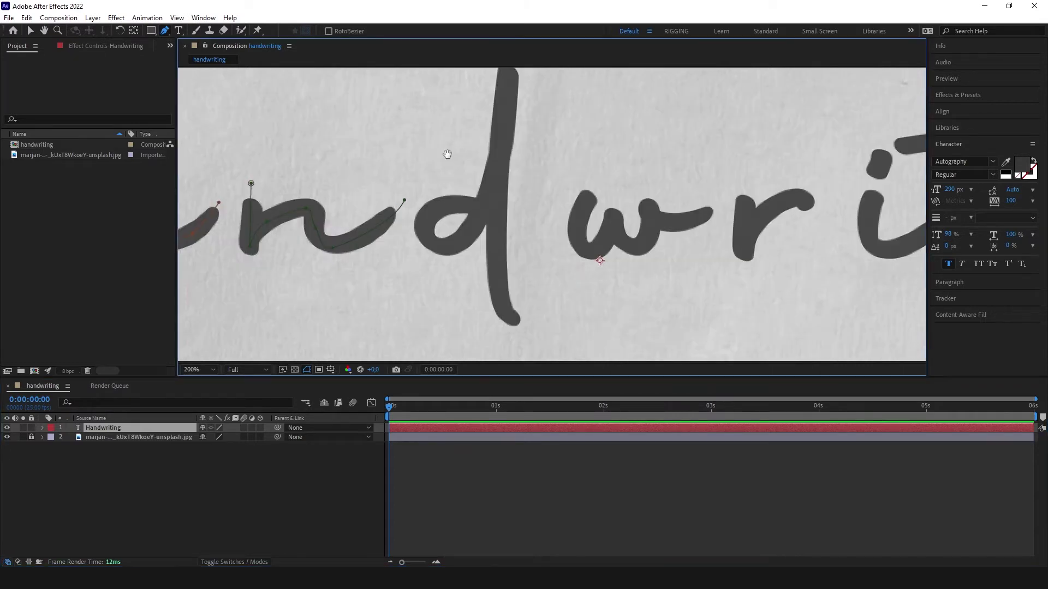
pyautogui.moveTo(447, 154); pyautogui.dragTo(412, 175)
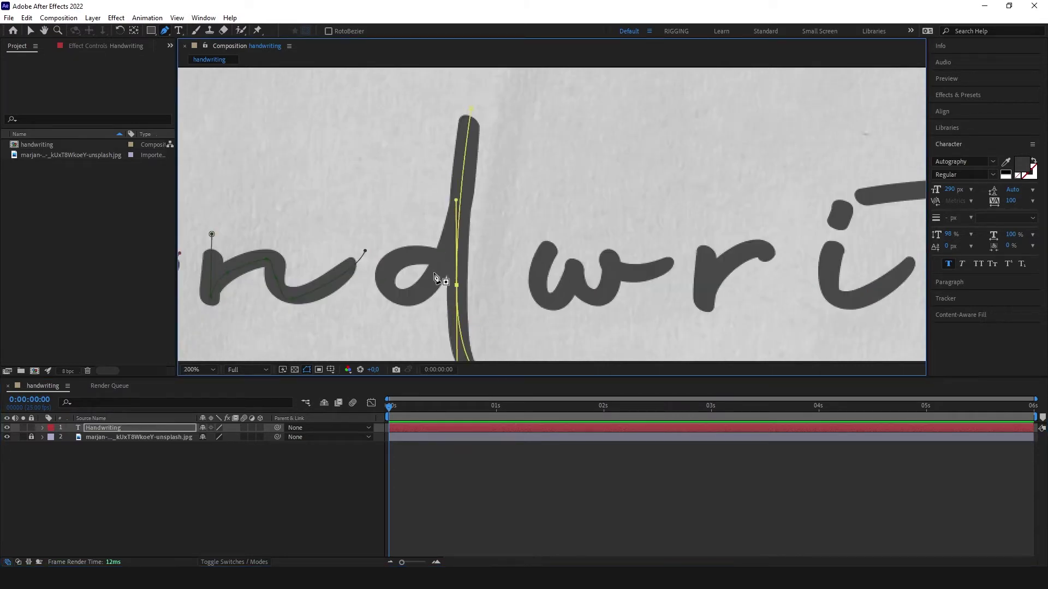
# - Trace the letters w and r with separate mask paths on the Handwriting layer
pyautogui.moveTo(510, 275); pyautogui.dragTo(442, 213)
pyautogui.click(487, 174)
pyautogui.click(475, 237)
pyautogui.click(506, 211)
pyautogui.click(541, 225)
pyautogui.moveTo(650, 176); pyautogui.dragTo(442, 206)
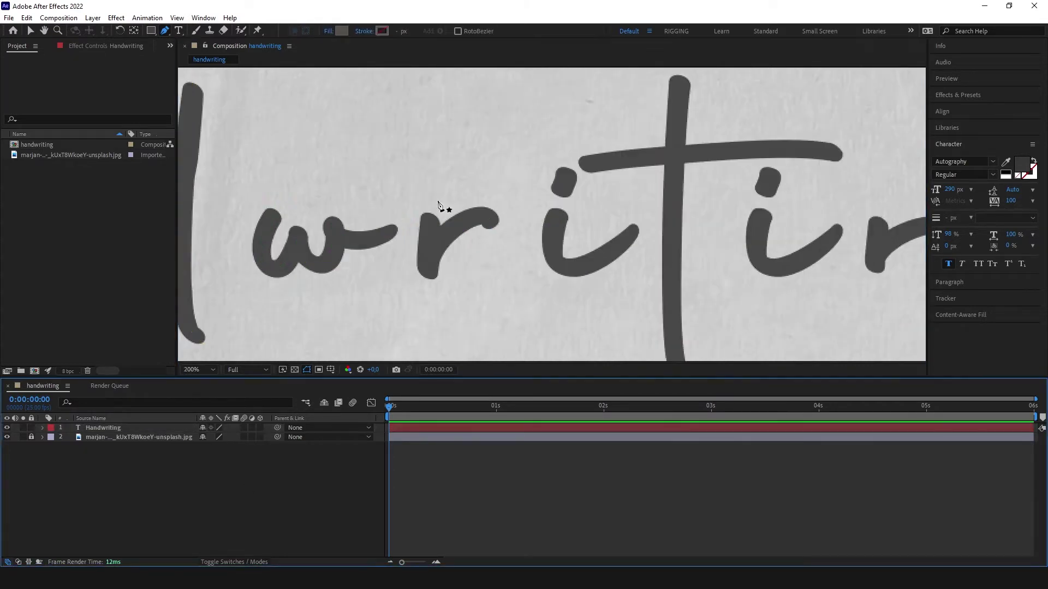
pyautogui.click(429, 202)
pyautogui.click(500, 231)
# - Trace the first i including its dot, plus the t's stem and crossbar, with mask paths on the Handwriting layer
pyautogui.scroll(-2, 500, 235)
pyautogui.scroll(2, 559, 219)
pyautogui.click(469, 181)
pyautogui.click(391, 142)
pyautogui.click(679, 122)
pyautogui.scroll(-2, 519, 150)
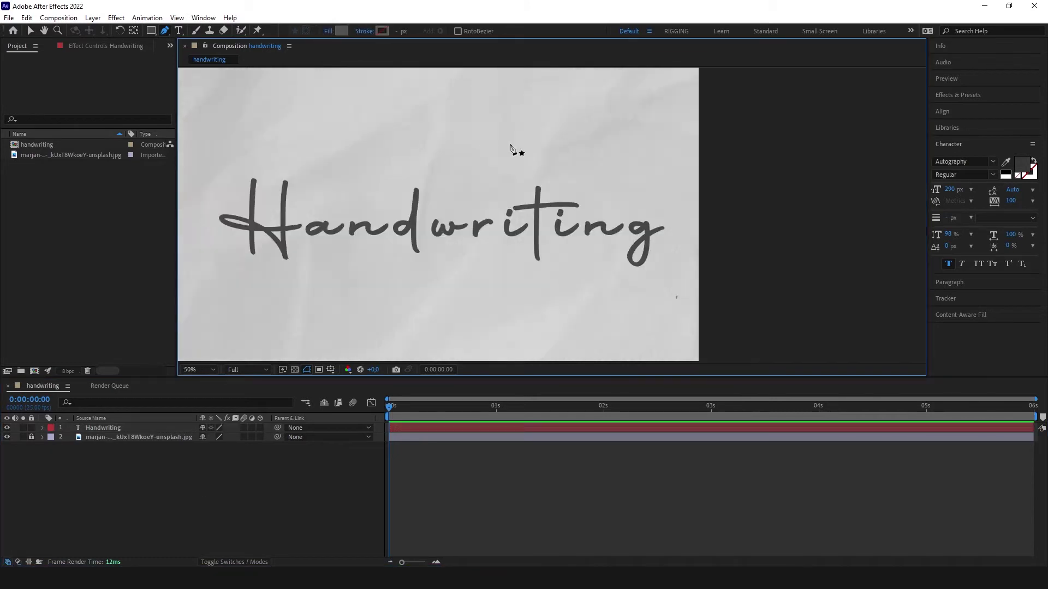
pyautogui.scroll(2, 559, 206)
pyautogui.click(475, 315)
# - Trace the second i with its dot and the second n with separate mask paths on the Handwriting layer
pyautogui.click(103, 428)
pyautogui.click(499, 163)
pyautogui.click(563, 255)
pyautogui.moveTo(573, 261); pyautogui.dragTo(415, 191)
pyautogui.click(423, 160)
# - Trace the letter g through its bowl, descending loop and exit stroke with a mask path, and deselect the layer
pyautogui.click(103, 428)
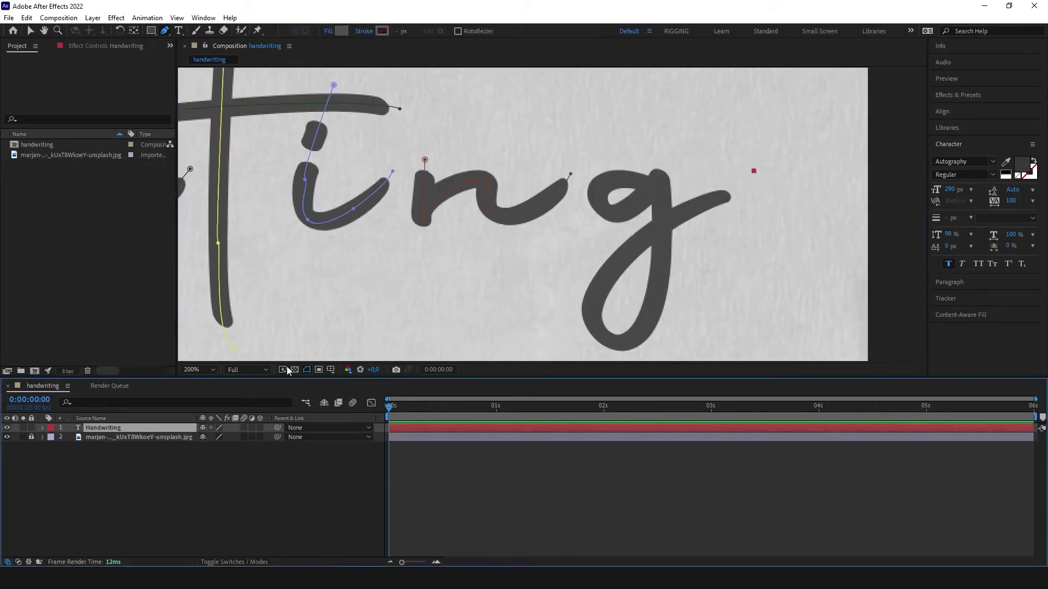
pyautogui.moveTo(663, 218); pyautogui.dragTo(493, 183)
pyautogui.click(488, 129)
pyautogui.click(429, 284)
pyautogui.click(577, 160)
pyautogui.scroll(-2, 499, 176)
pyautogui.moveTo(415, 168); pyautogui.dragTo(634, 214)
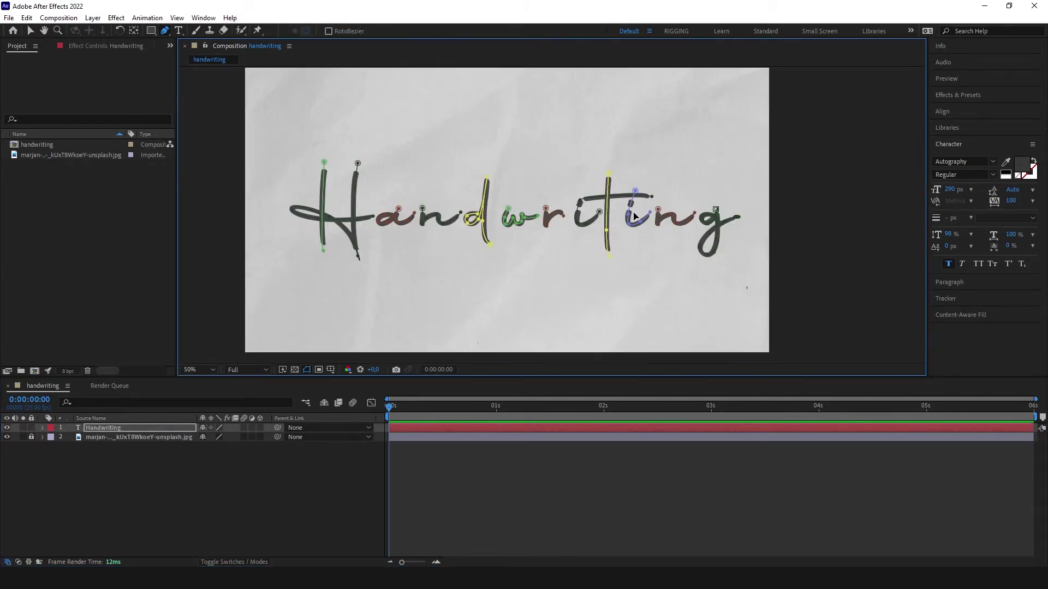
pyautogui.click(283, 472)
# - Apply the Stroke effect to the Handwriting layer and open its effect settings
pyautogui.click(115, 428)
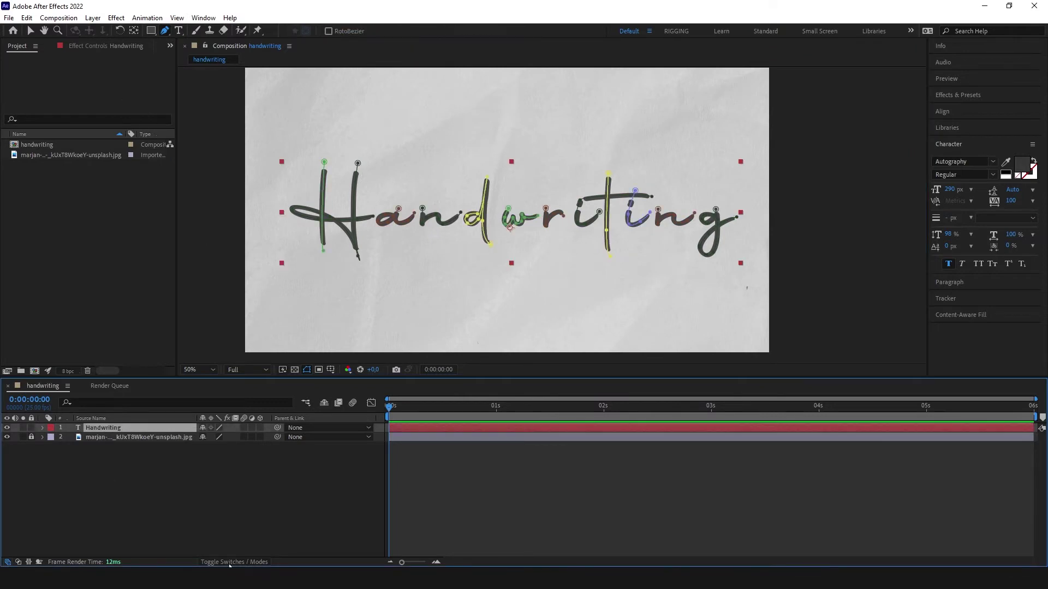
pyautogui.click(116, 18)
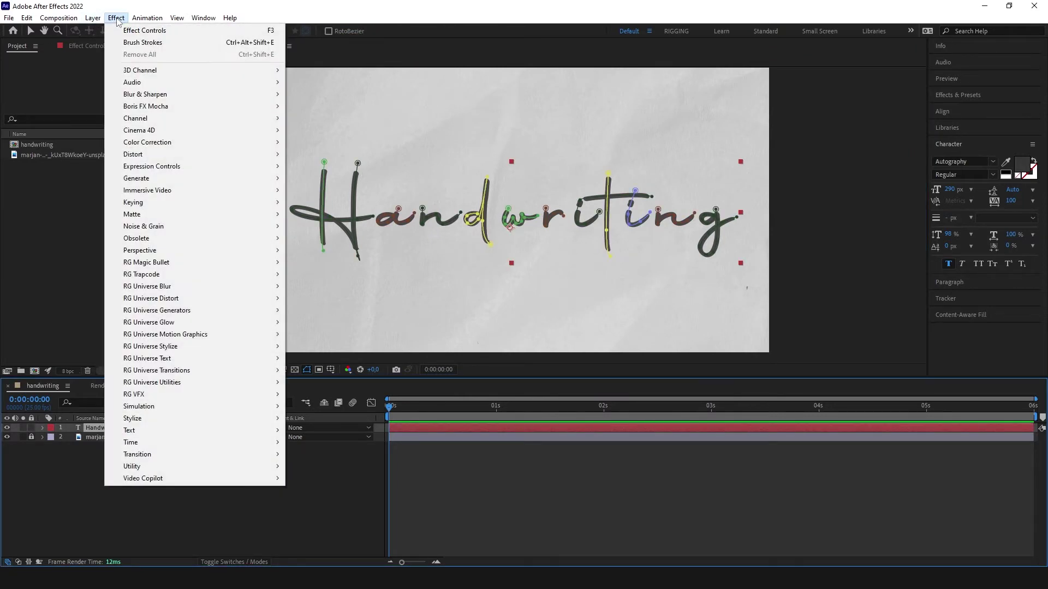
pyautogui.moveTo(153, 180)
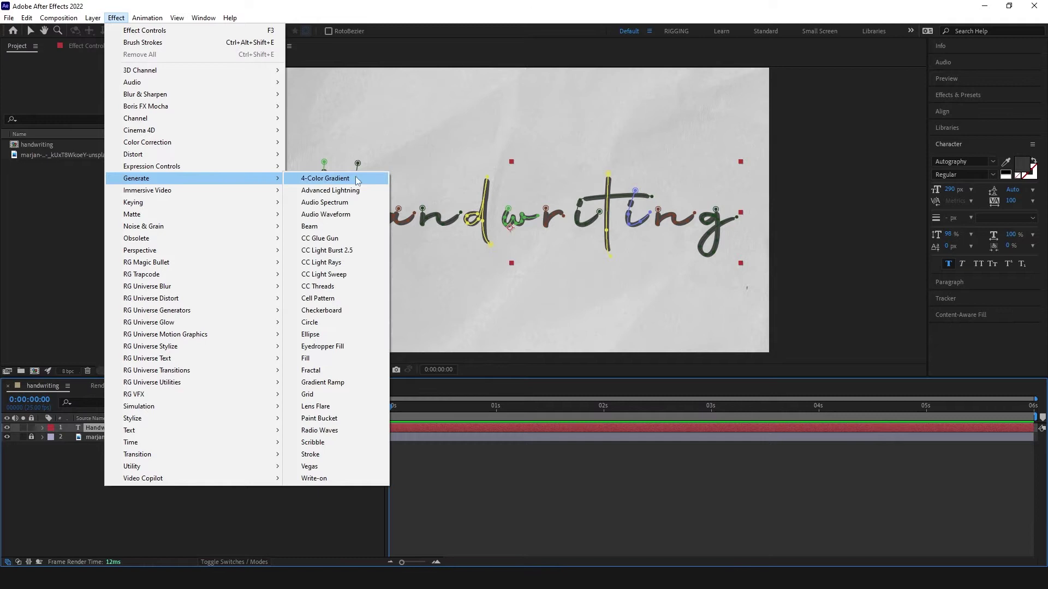
pyautogui.click(319, 455)
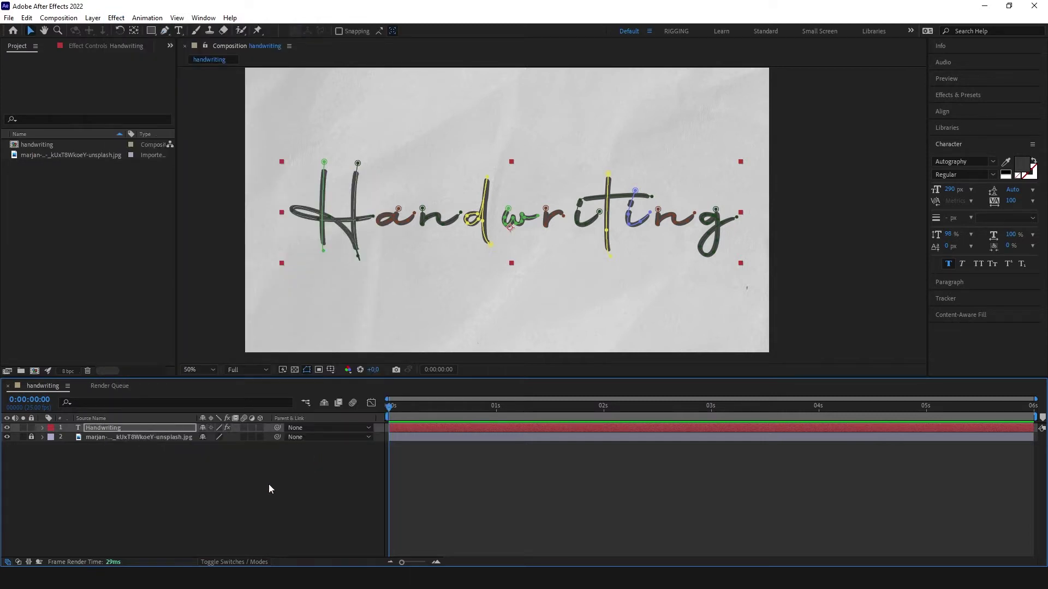
pyautogui.click(84, 47)
pyautogui.click(101, 219)
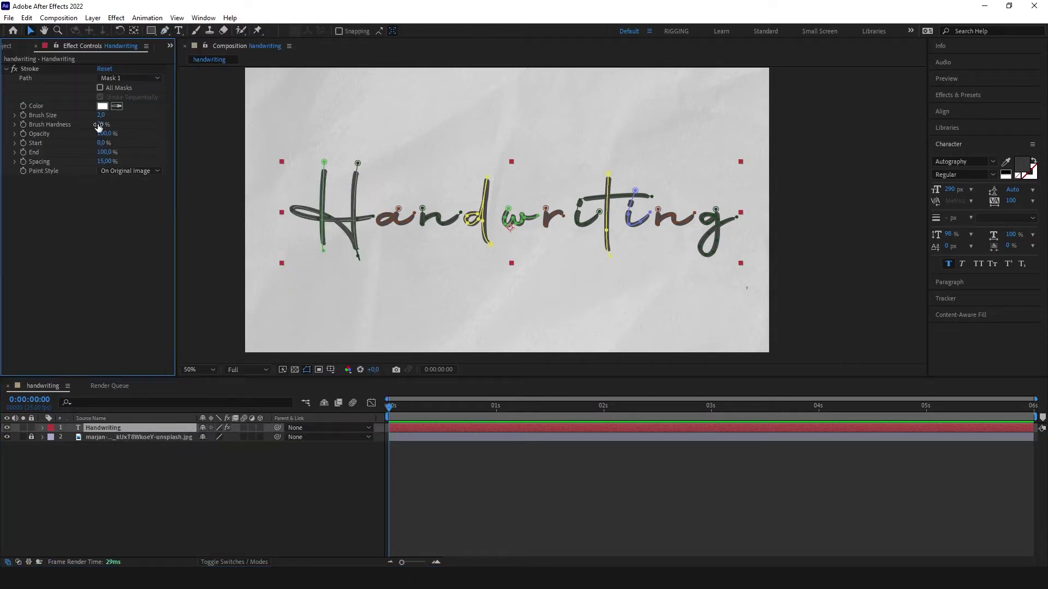
# - Apply the Stroke effect to all masks and set its Paint Style to Reveal Original Image
pyautogui.click(99, 89)
pyautogui.click(119, 184)
pyautogui.click(111, 171)
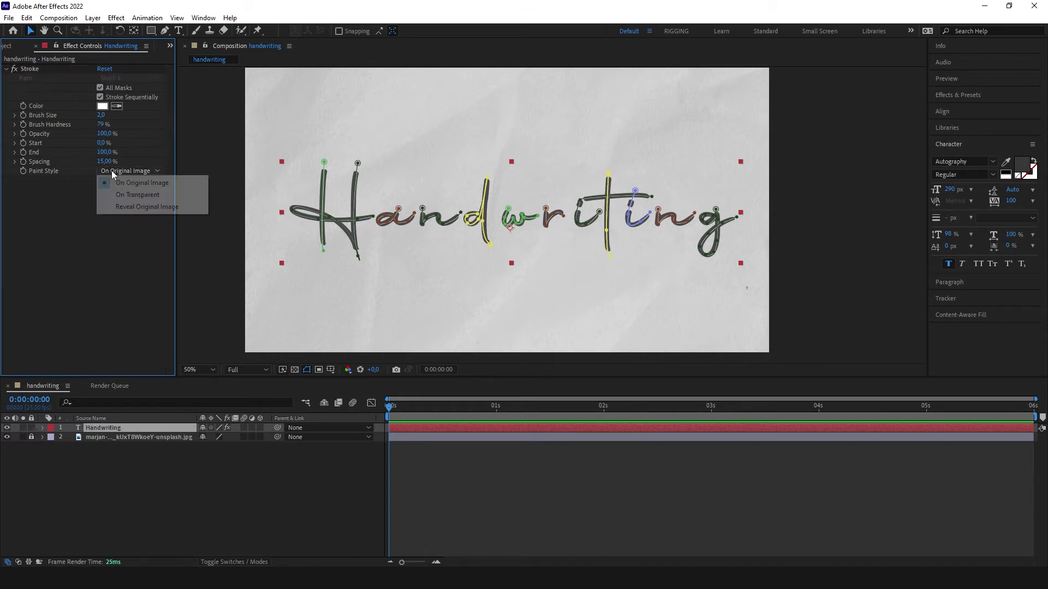
pyautogui.click(61, 214)
pyautogui.click(119, 171)
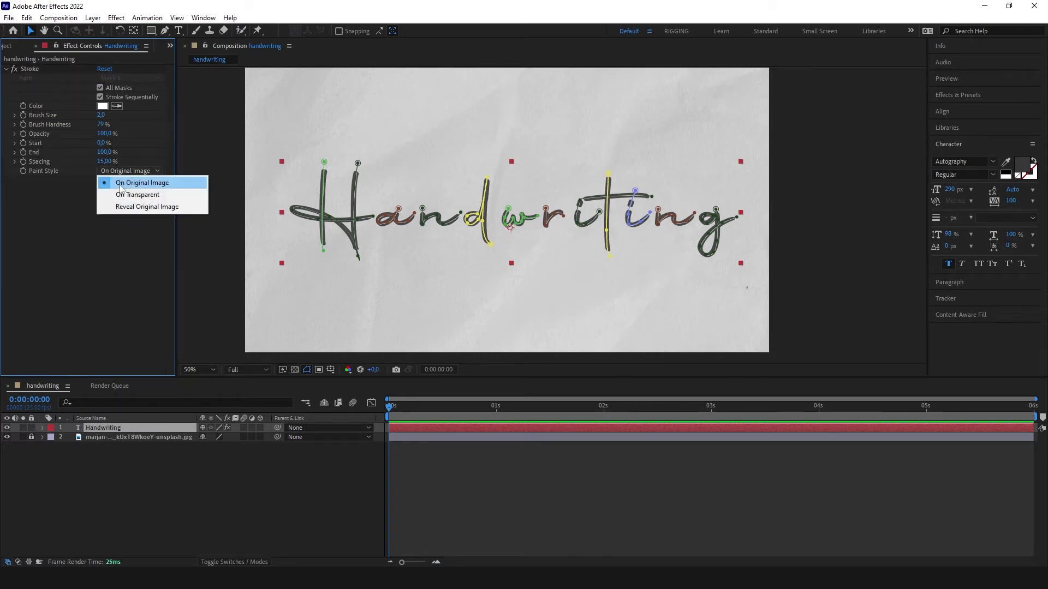
pyautogui.click(147, 209)
# - Keyframe the Stroke effect's End at 0% at the start of the composition
pyautogui.moveTo(389, 408); pyautogui.dragTo(378, 413)
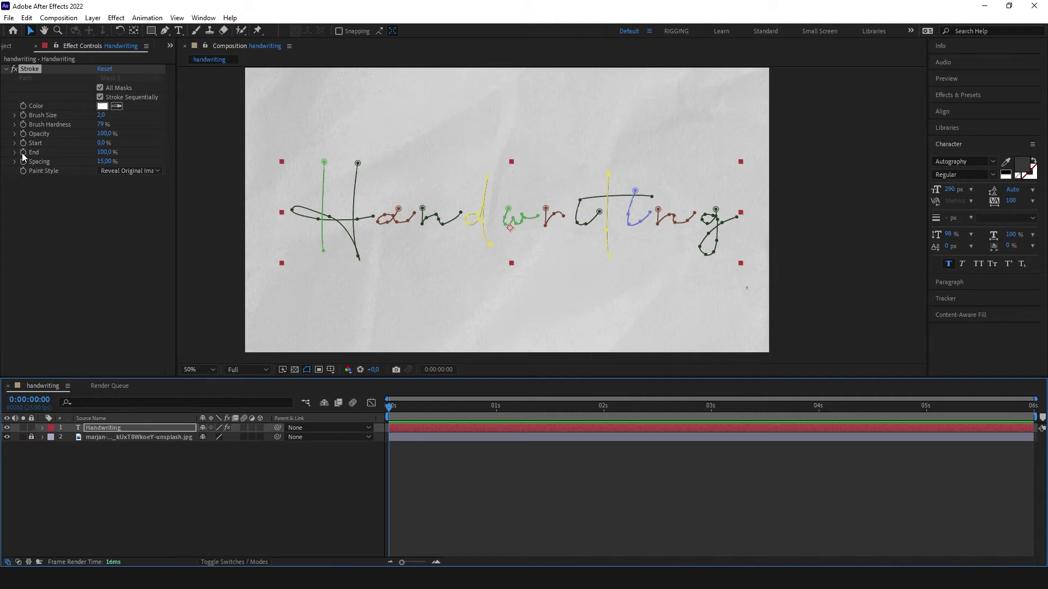
pyautogui.click(31, 218)
pyautogui.click(111, 153)
pyautogui.write('0')
pyautogui.press('Return')
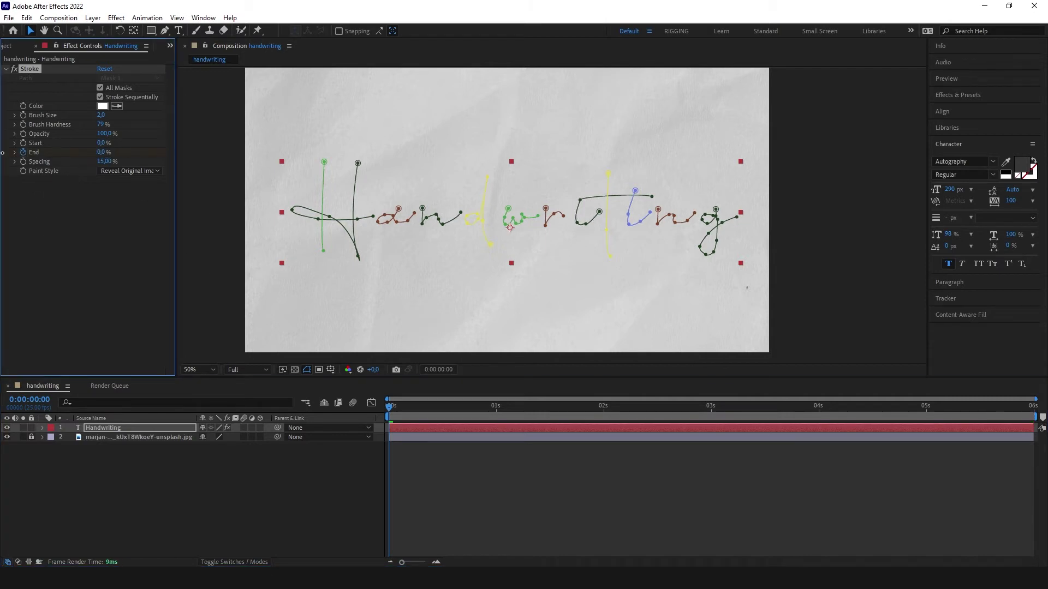
# - Keyframe the Stroke effect's End at 100% at 0:00:04:00 and deselect the layer
pyautogui.moveTo(390, 411); pyautogui.dragTo(822, 413)
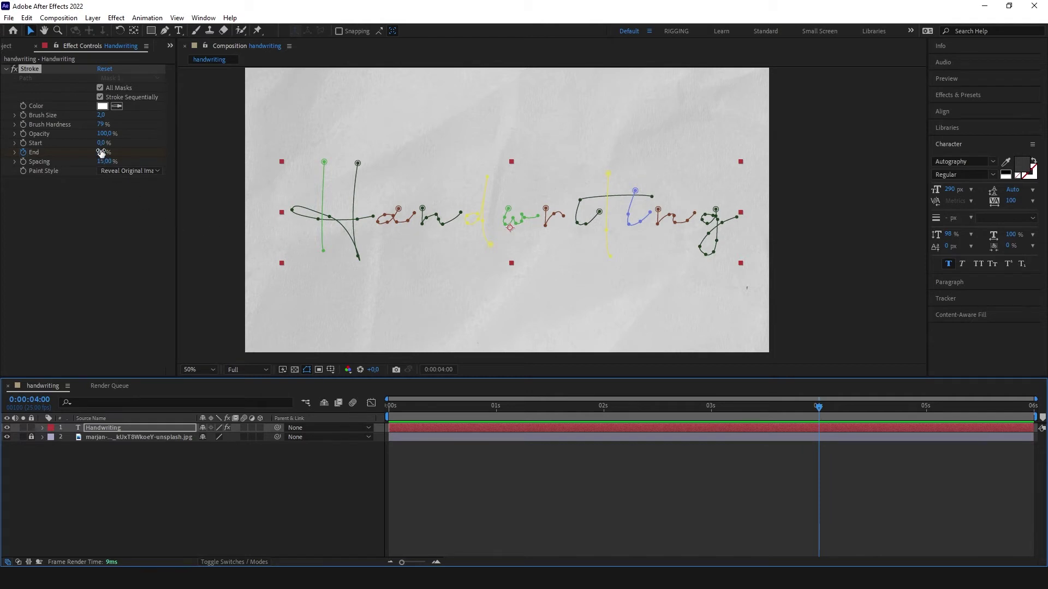
pyautogui.moveTo(101, 154); pyautogui.dragTo(165, 151)
pyautogui.click(254, 513)
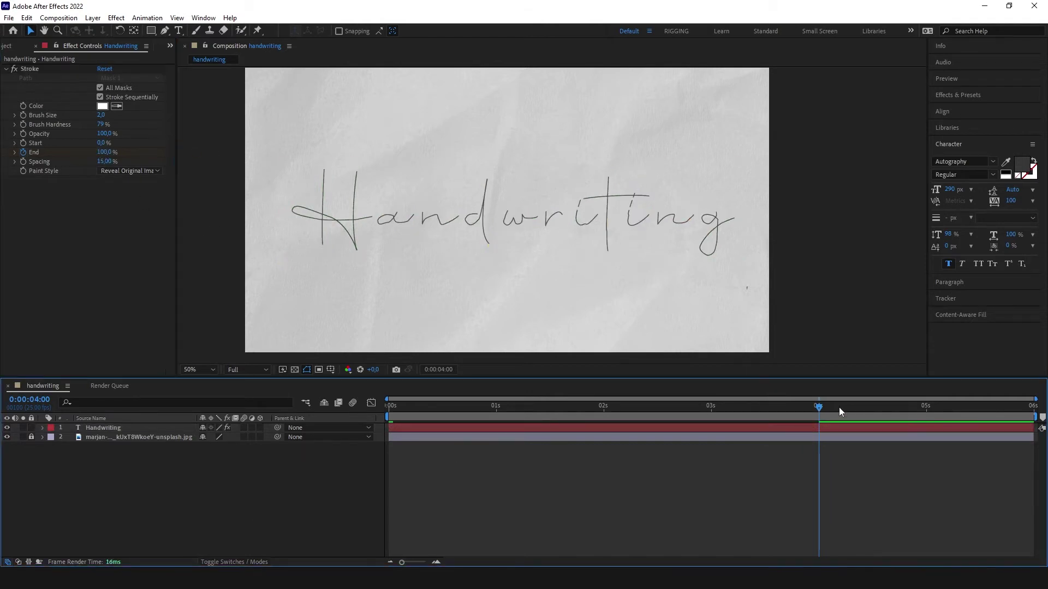
# - Hide the mask paths in the composition view, and set the Stroke Brush Size to 27.2 and Brush Hardness to 80%
pyautogui.moveTo(820, 410)
pyautogui.mouseDown()
pyautogui.moveTo(411, 438)
pyautogui.moveTo(781, 429)
pyautogui.moveTo(866, 440)
pyautogui.moveTo(634, 458)
pyautogui.moveTo(913, 467)
pyautogui.mouseUp()
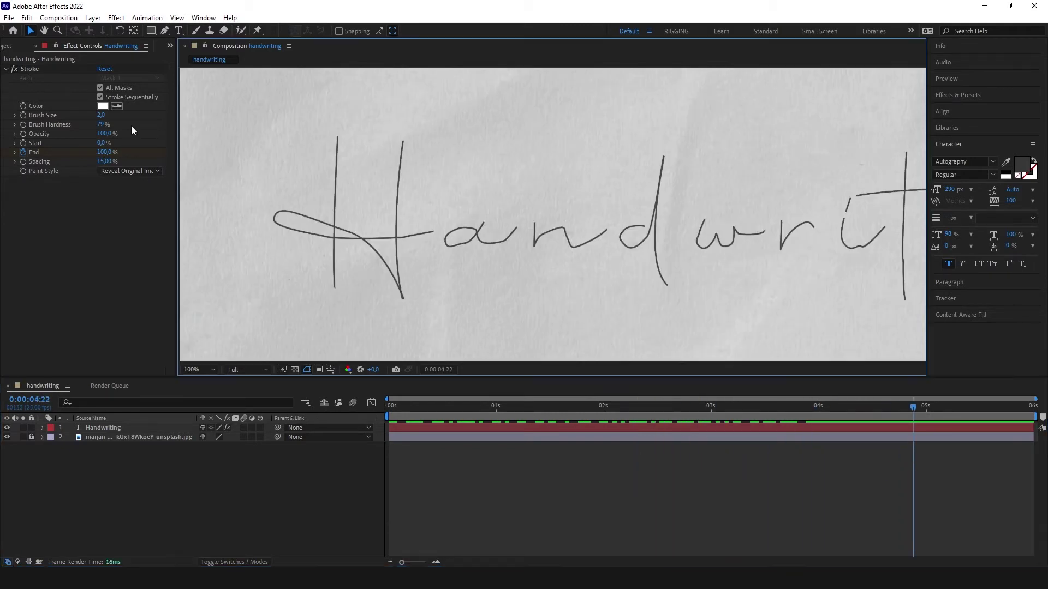
pyautogui.moveTo(101, 116); pyautogui.dragTo(106, 116)
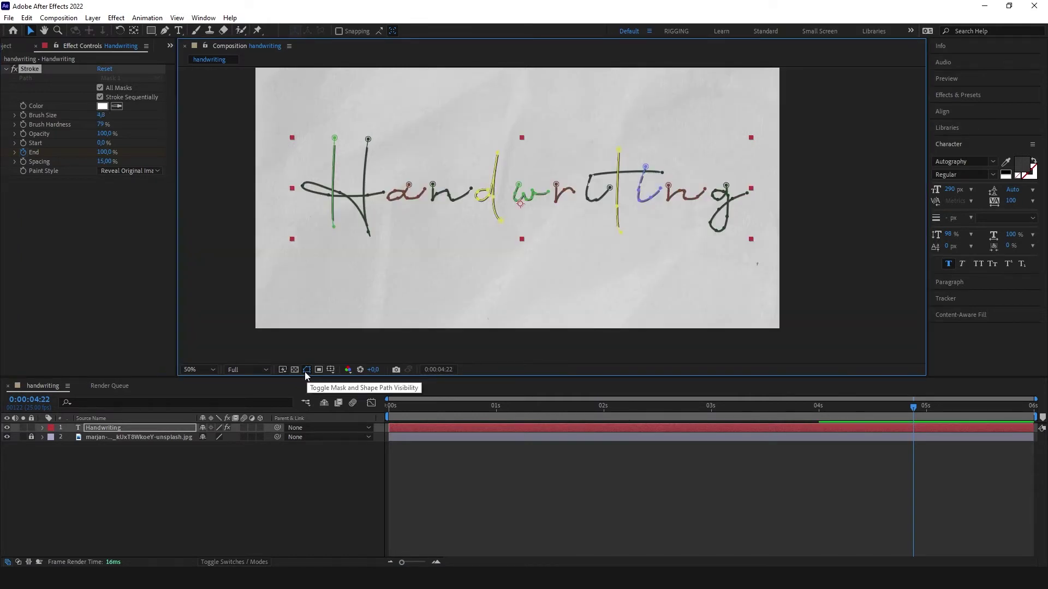
pyautogui.click(307, 371)
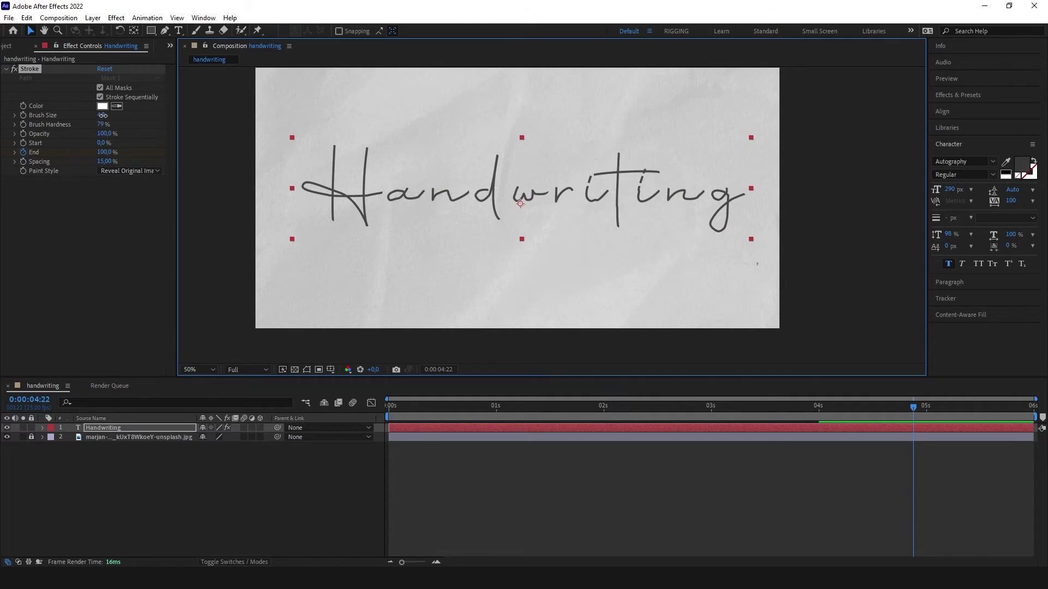
pyautogui.moveTo(101, 115)
pyautogui.mouseDown()
pyautogui.moveTo(175, 116)
pyautogui.moveTo(156, 119)
pyautogui.mouseUp()
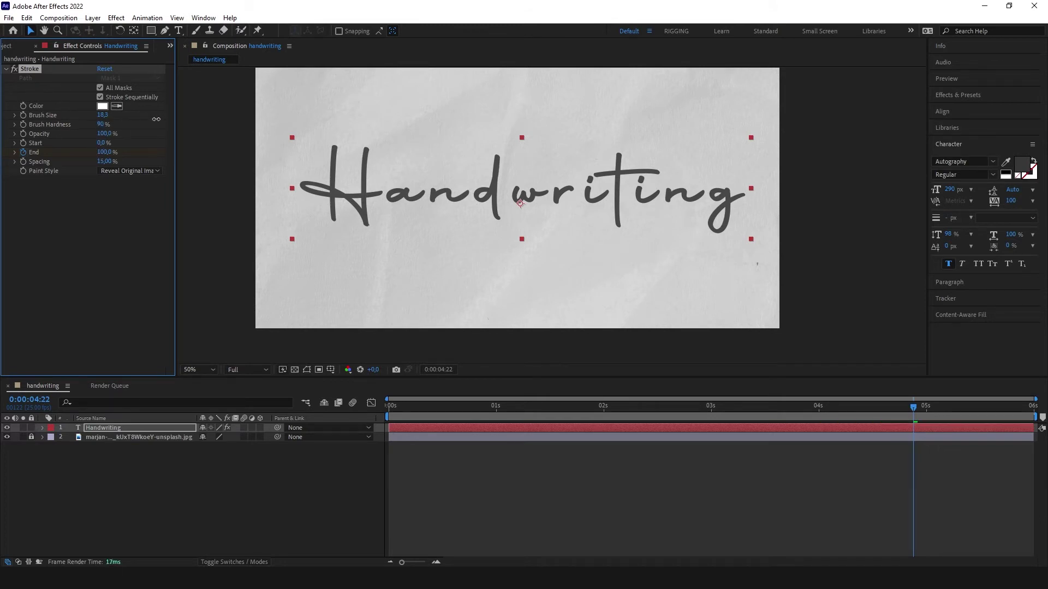
pyautogui.moveTo(225, 119); pyautogui.dragTo(93, 130)
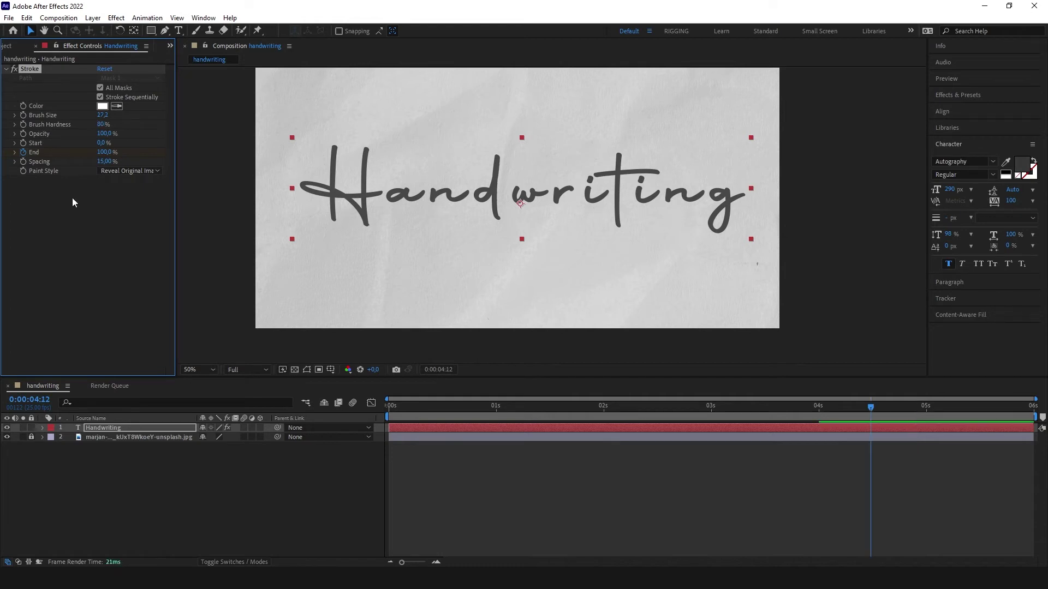
# - Reveal the Handwriting layer's End keyframes and apply Easy Ease to both of them
pyautogui.press('u')
pyautogui.moveTo(839, 440)
pyautogui.mouseDown()
pyautogui.moveTo(418, 476)
pyautogui.moveTo(366, 459)
pyautogui.mouseUp()
pyautogui.press('F9')
# - Move the final End keyframe to about 3.5 seconds and preview the write-on animation
pyautogui.moveTo(872, 408); pyautogui.dragTo(383, 419)
pyautogui.moveTo(819, 449); pyautogui.dragTo(763, 446)
pyautogui.hotkey('ctrl', 'z')
pyautogui.click(776, 505)
pyautogui.press('space')
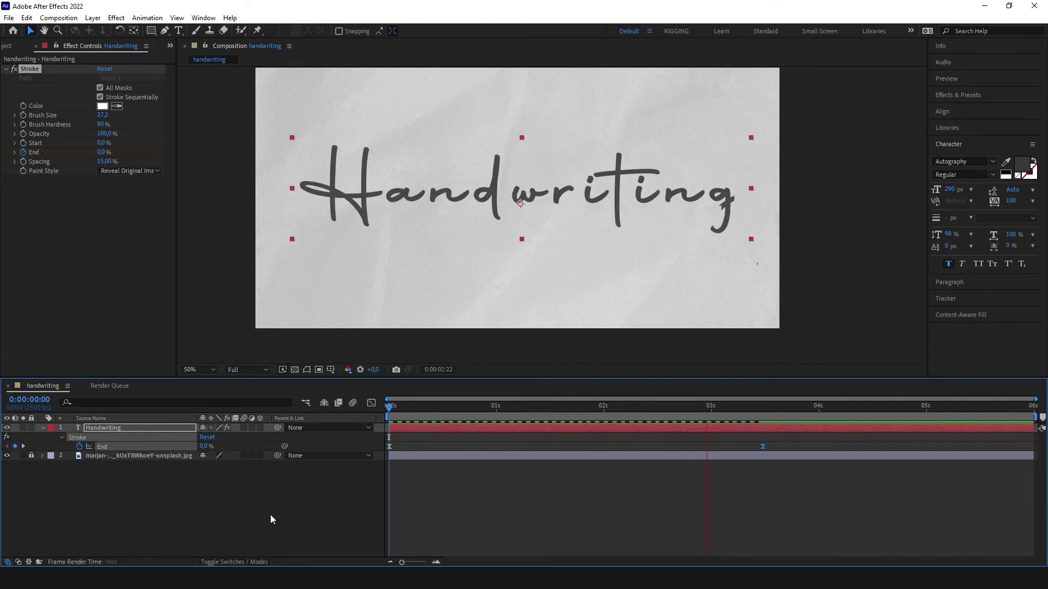
pyautogui.press('space')
pyautogui.moveTo(811, 407); pyautogui.dragTo(789, 407)
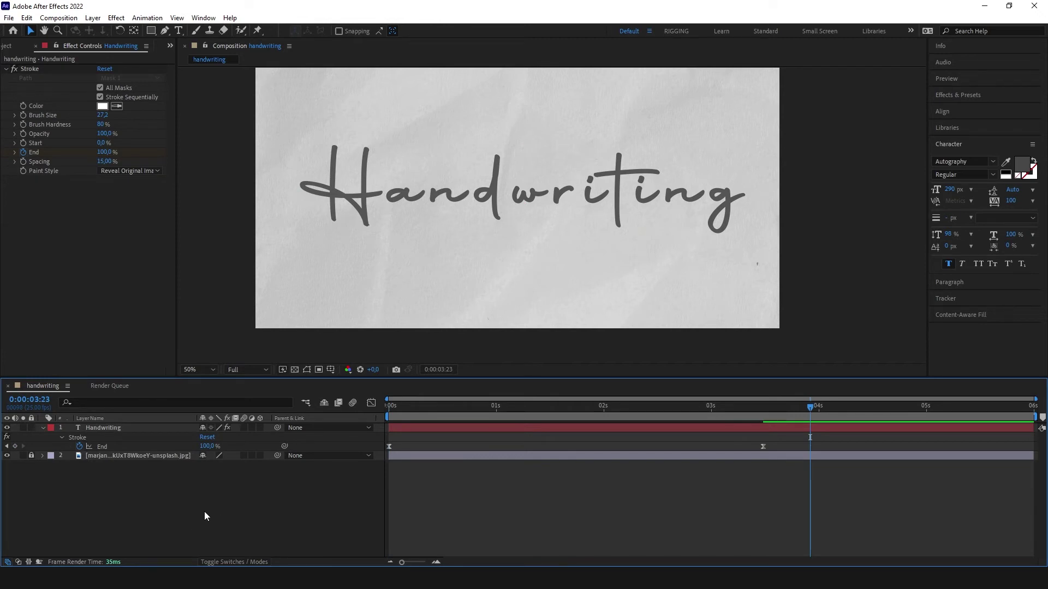
# - Duplicate the Handwriting layer twice and delay the End keyframes of Handwriting 2 by about 4 frames and Handwriting 3 by about 8 frames
pyautogui.click(120, 429)
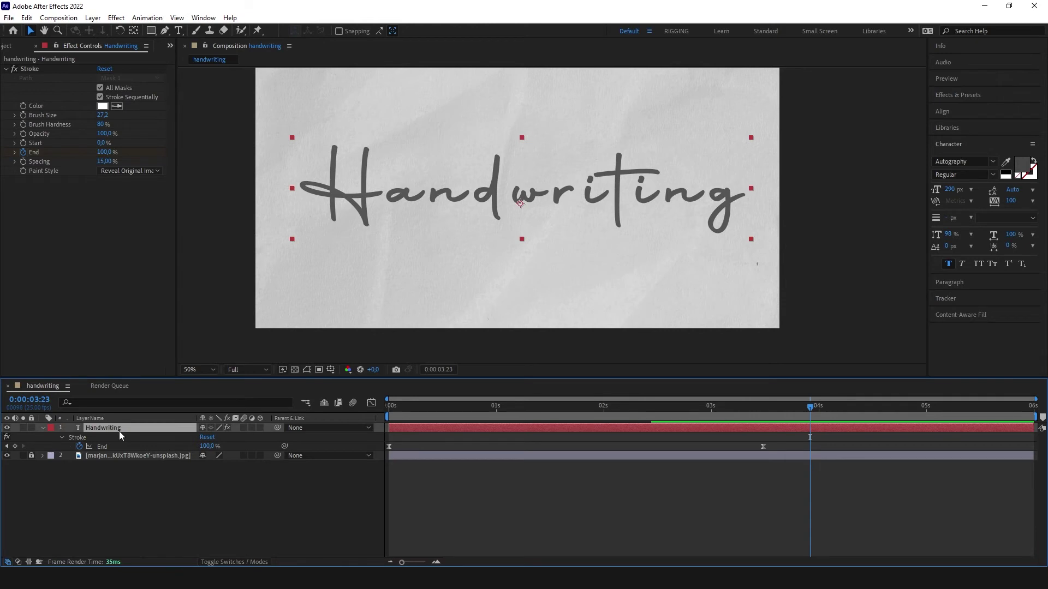
pyautogui.hotkey('ctrl', 'd')
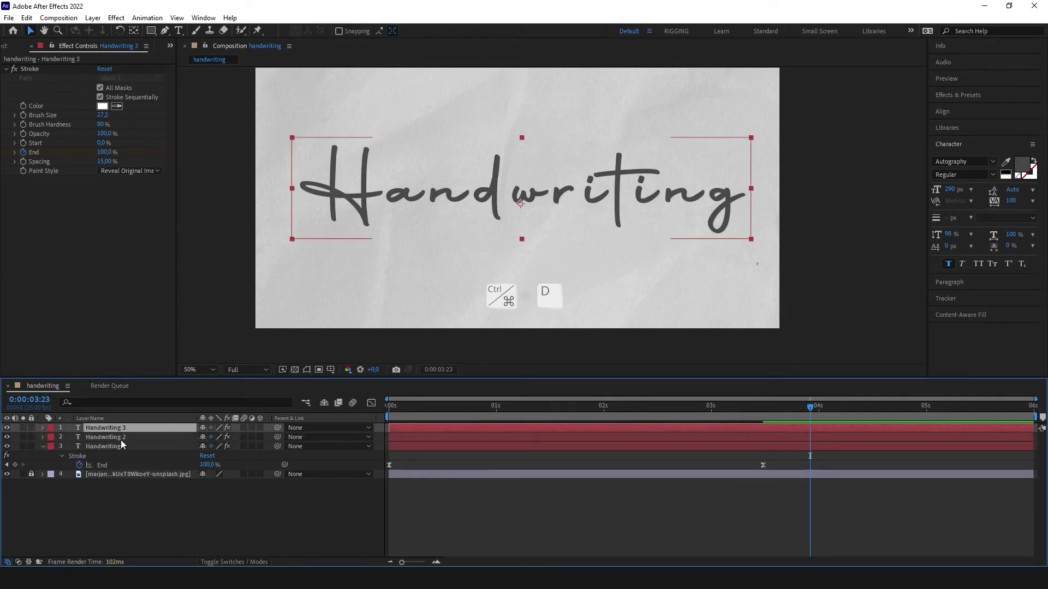
pyautogui.click(121, 439)
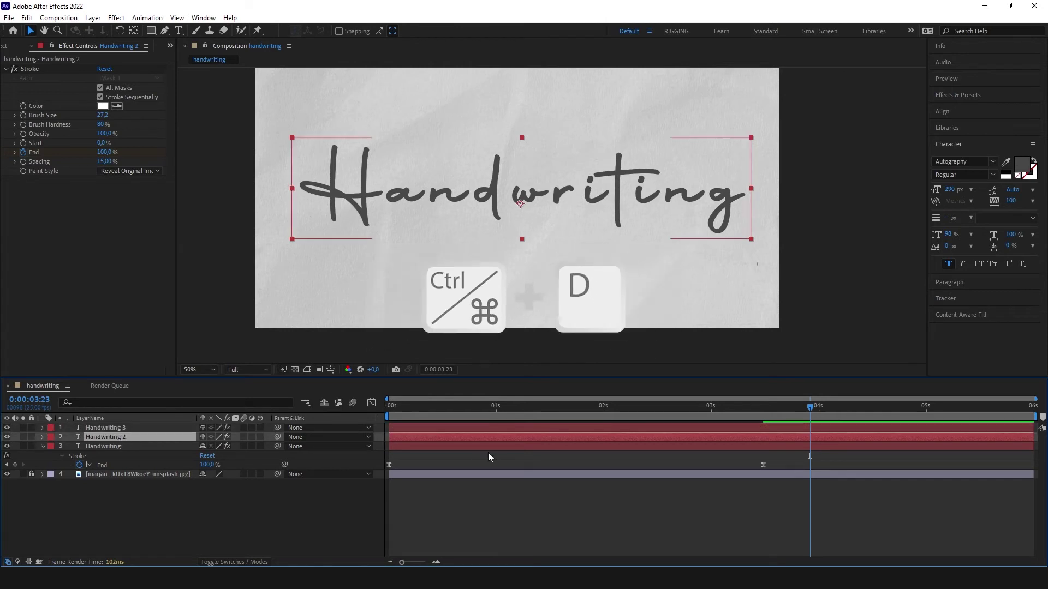
pyautogui.press('u')
pyautogui.click(418, 431)
pyautogui.press('u')
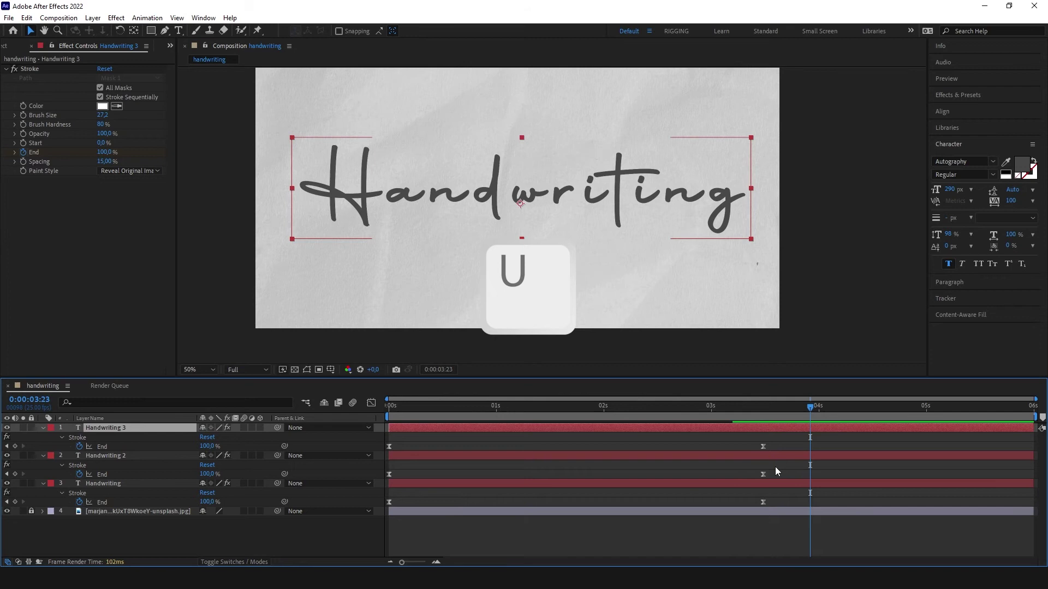
pyautogui.moveTo(774, 466); pyautogui.dragTo(402, 473)
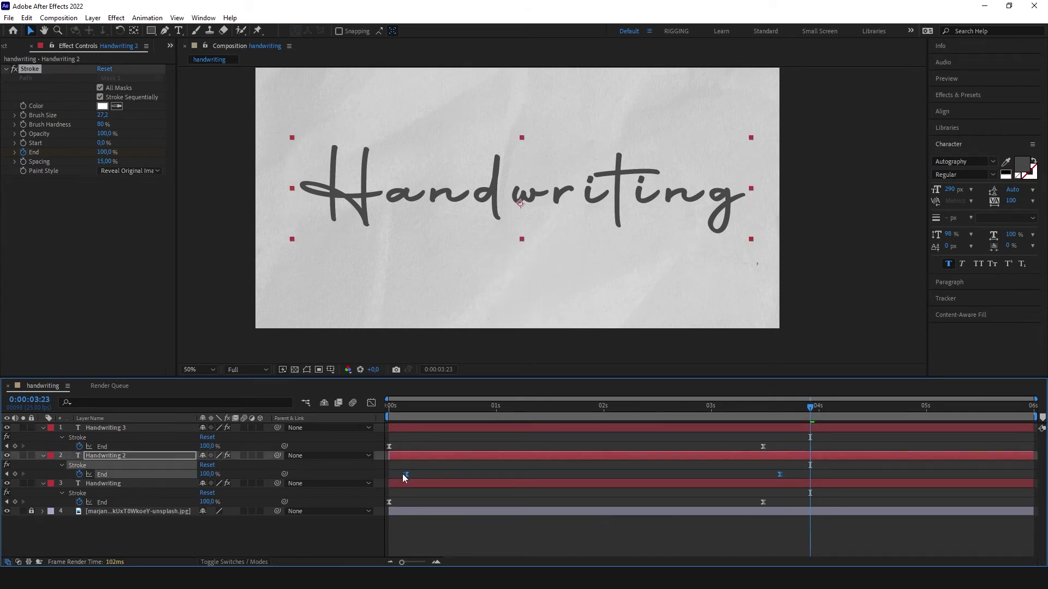
pyautogui.moveTo(781, 438); pyautogui.dragTo(428, 446)
# - Change the text fill color of the original Handwriting layer to black
pyautogui.click(431, 483)
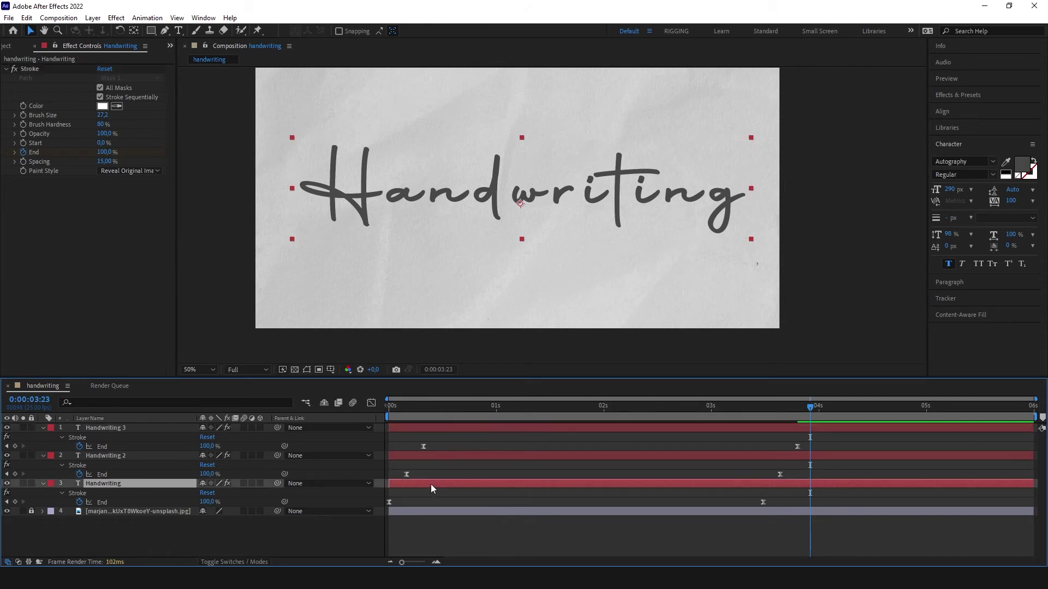
pyautogui.click(1024, 160)
pyautogui.click(616, 321)
pyautogui.moveTo(616, 321); pyautogui.dragTo(610, 364)
pyautogui.click(859, 222)
# - Darken the text fill of the Handwriting 2 layer to a very dark gray and preview the animation from the start
pyautogui.click(470, 459)
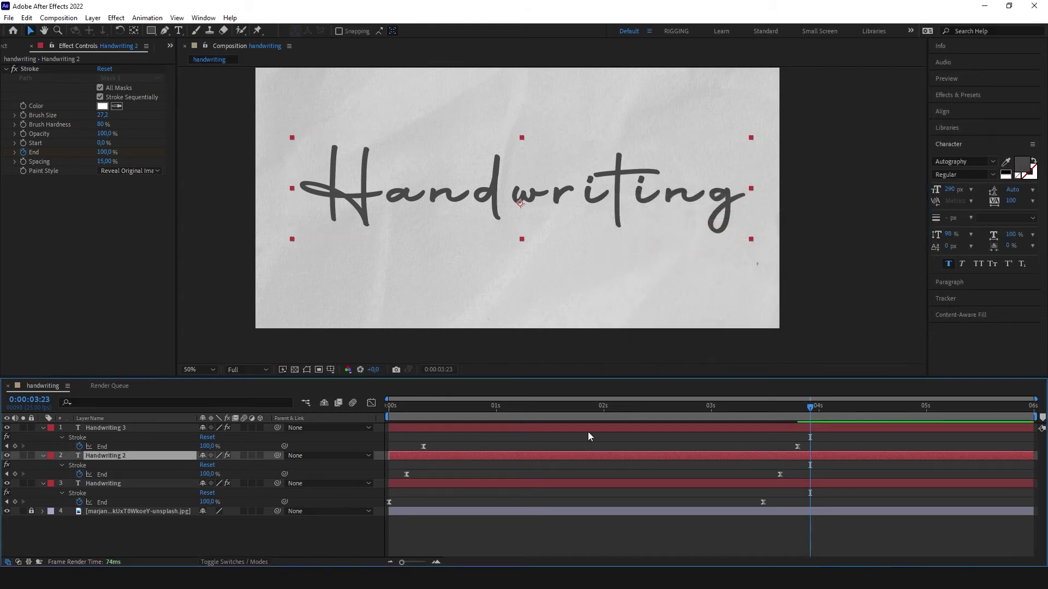
pyautogui.click(1021, 163)
pyautogui.moveTo(628, 322); pyautogui.dragTo(617, 339)
pyautogui.click(864, 221)
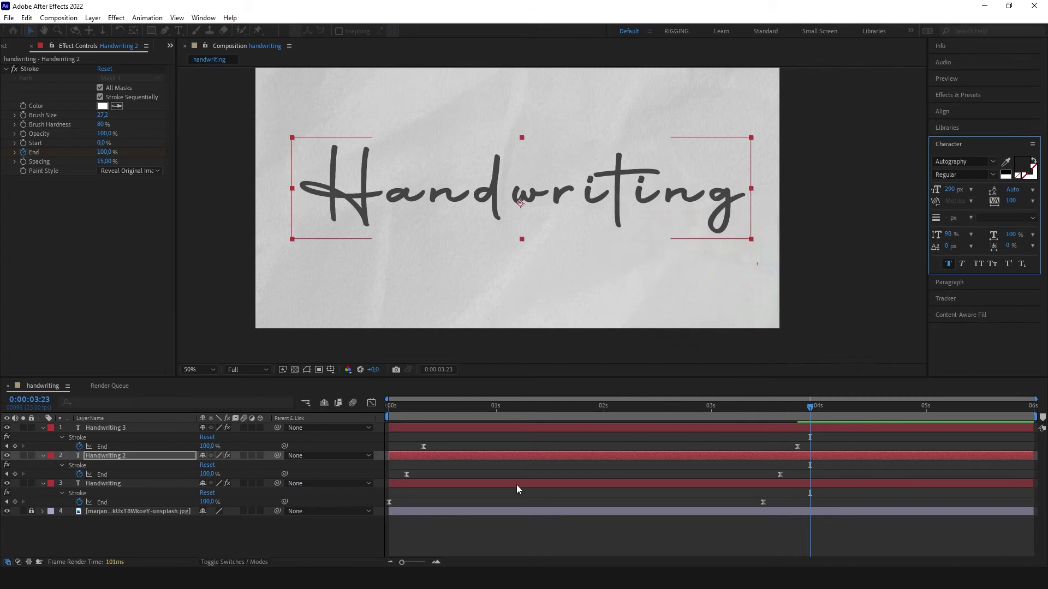
pyautogui.moveTo(810, 408); pyautogui.dragTo(297, 538)
pyautogui.click(298, 539)
pyautogui.press('space')
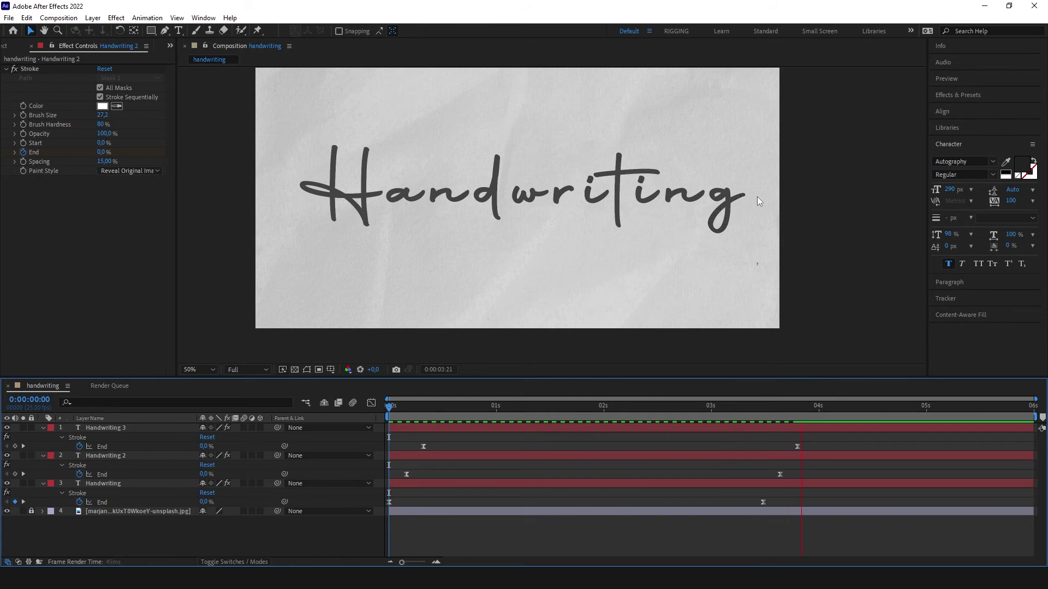
pyautogui.press('space')
# - Set the text fill color of the original Handwriting layer to red, FF0000
pyautogui.click(456, 484)
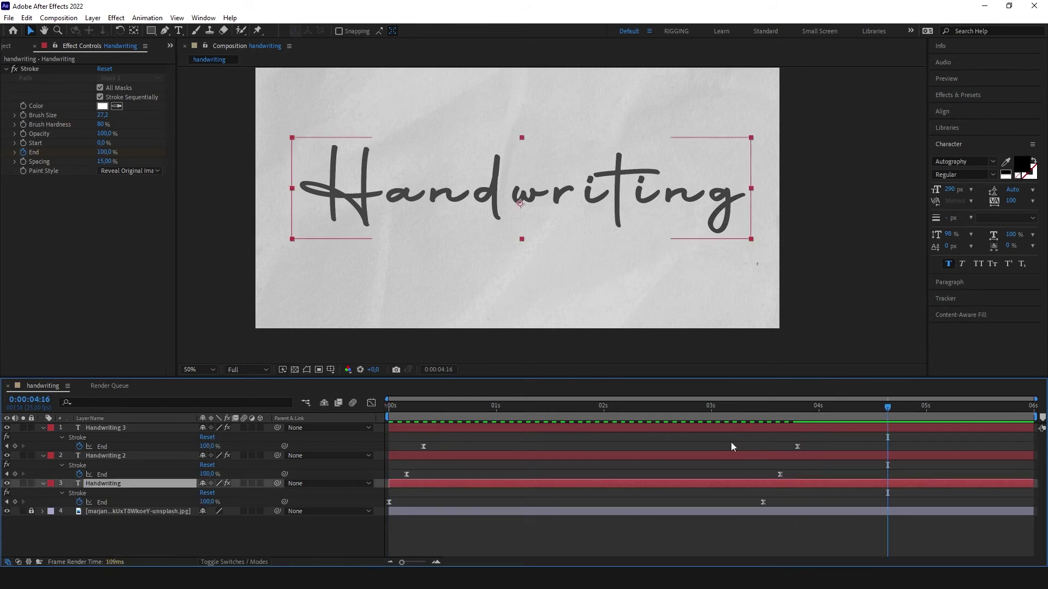
pyautogui.click(1021, 164)
pyautogui.moveTo(714, 279); pyautogui.dragTo(809, 198)
pyautogui.click(846, 222)
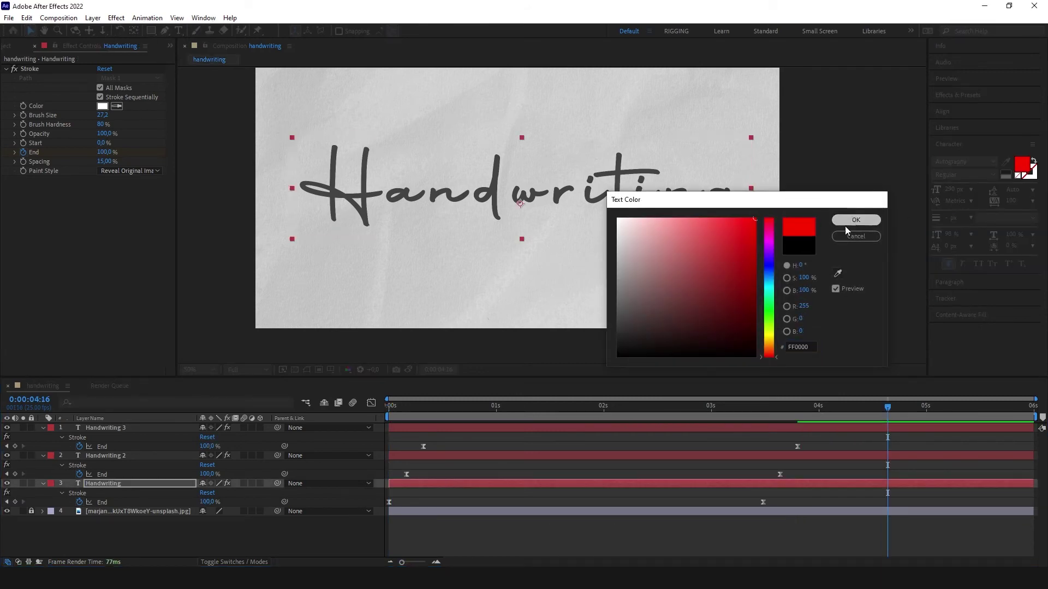
pyautogui.click(855, 220)
# - Set the text fill color of the Handwriting 2 layer to bright yellow
pyautogui.click(522, 456)
pyautogui.click(1022, 163)
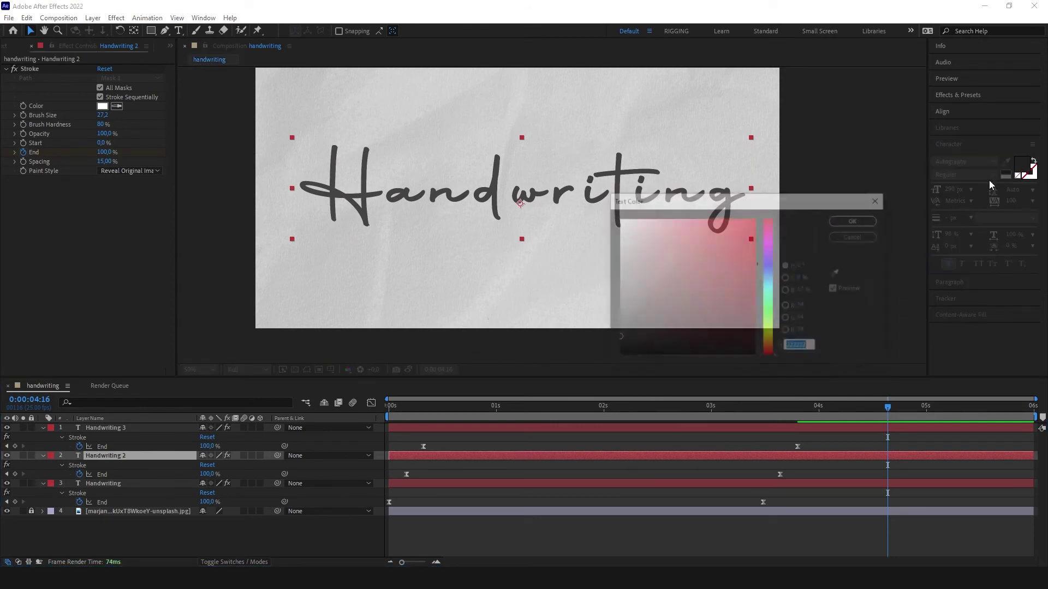
pyautogui.click(769, 334)
pyautogui.moveTo(713, 262); pyautogui.dragTo(768, 214)
pyautogui.click(856, 221)
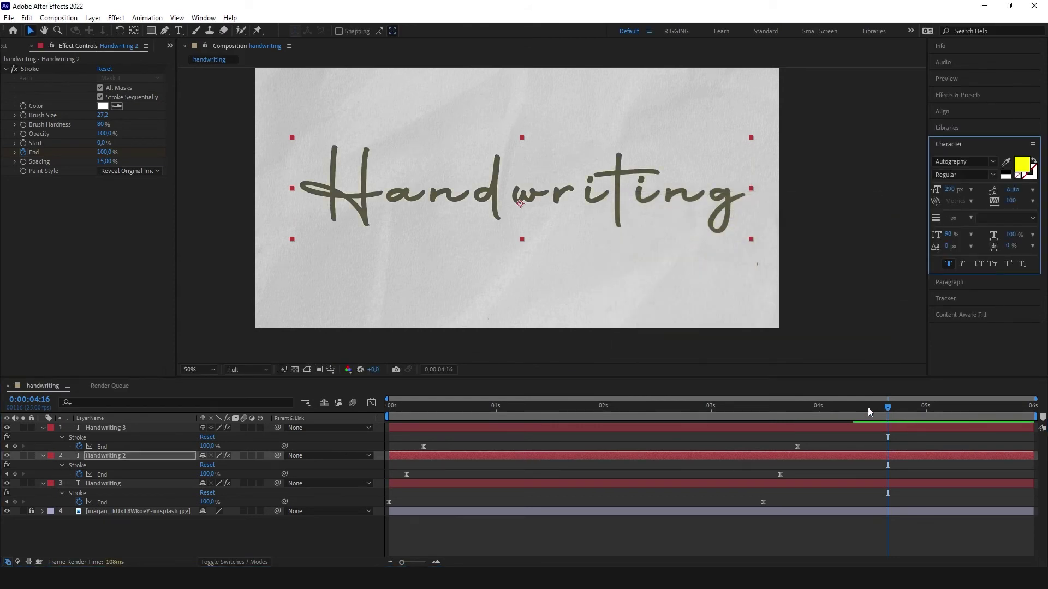
# - Preview how the three staggered Handwriting layers write on over each other, ending with the current time at 0:00:04:05
pyautogui.moveTo(868, 412); pyautogui.dragTo(336, 429)
pyautogui.click(301, 539)
pyautogui.press('space')
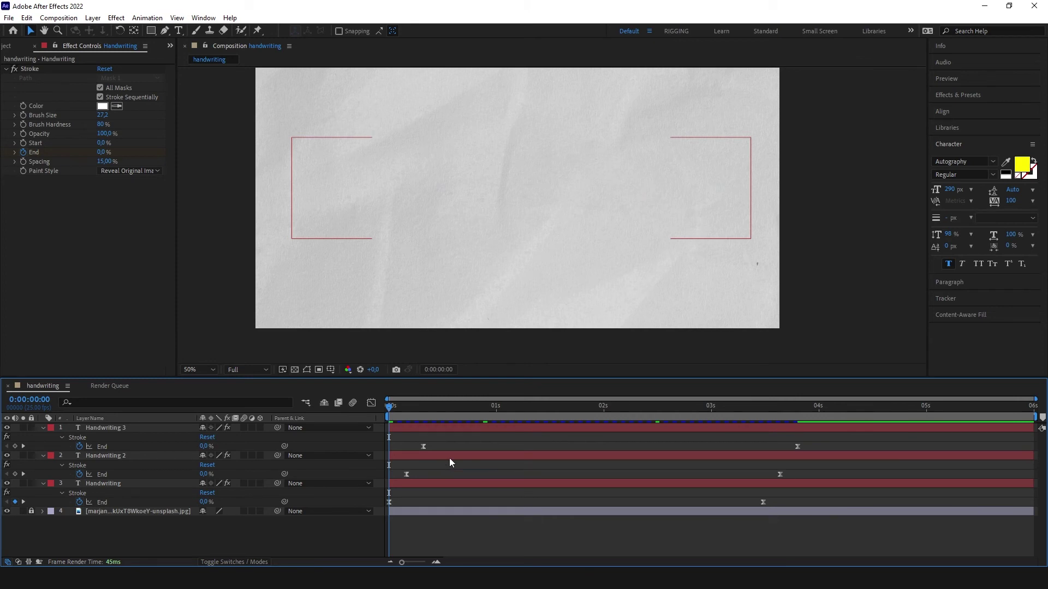
pyautogui.click(450, 456)
pyautogui.click(423, 429)
pyautogui.press('space')
pyautogui.moveTo(447, 406); pyautogui.dragTo(841, 428)
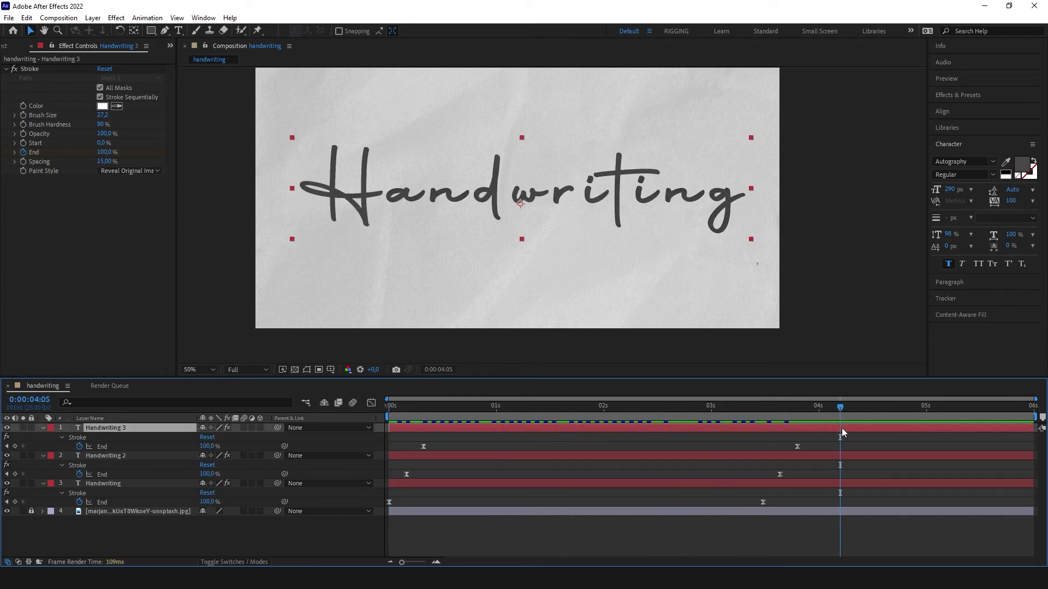
pyautogui.click(182, 544)
# - Apply the Brush Strokes effect to the original Handwriting layer and set its Paint Surface to Paint On Black
pyautogui.click(110, 482)
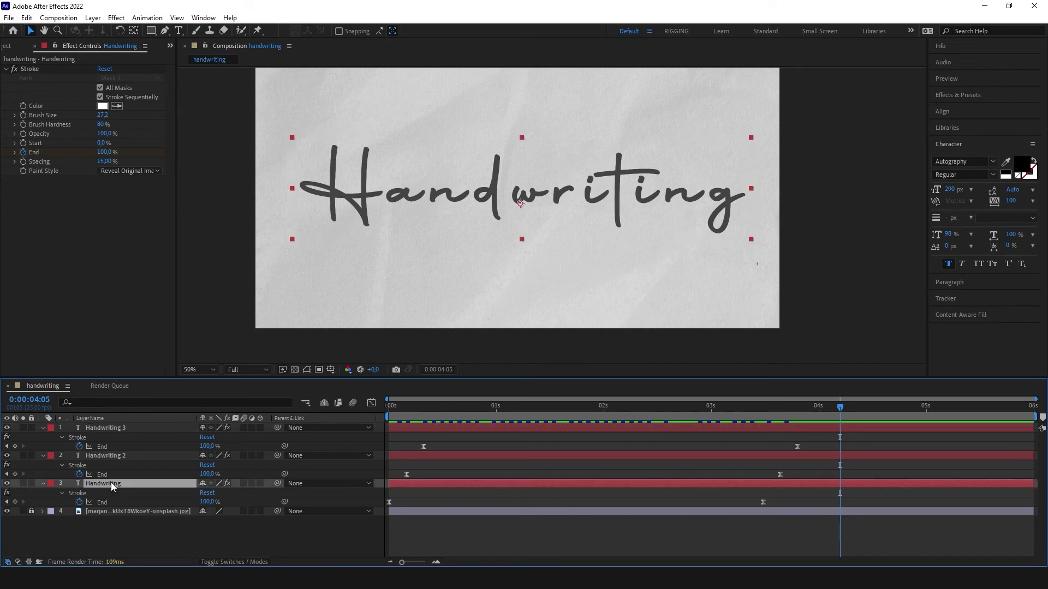
pyautogui.hotkey('ctrl', 'space')
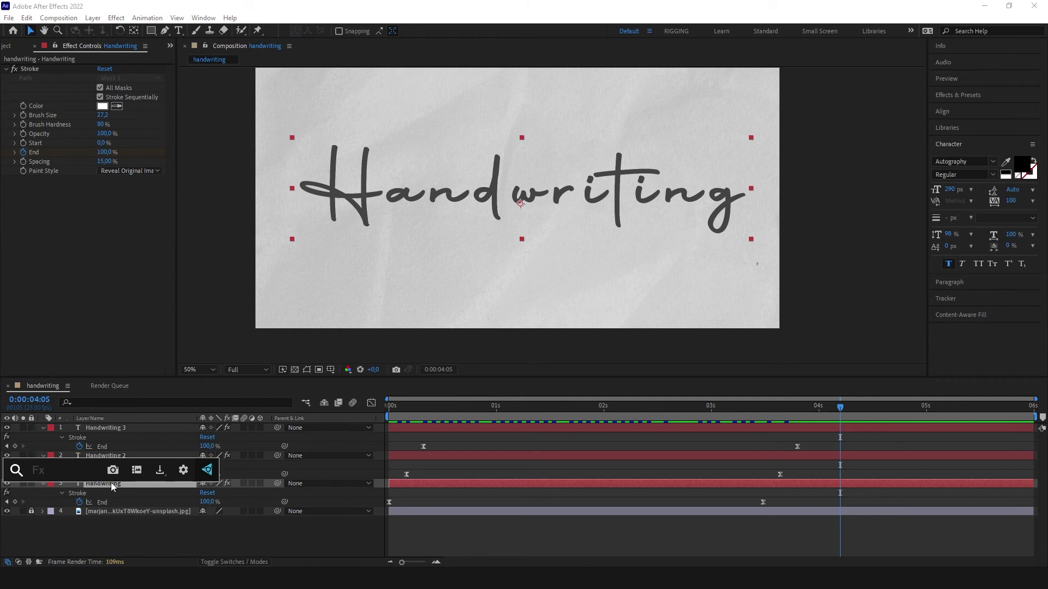
pyautogui.write('brush')
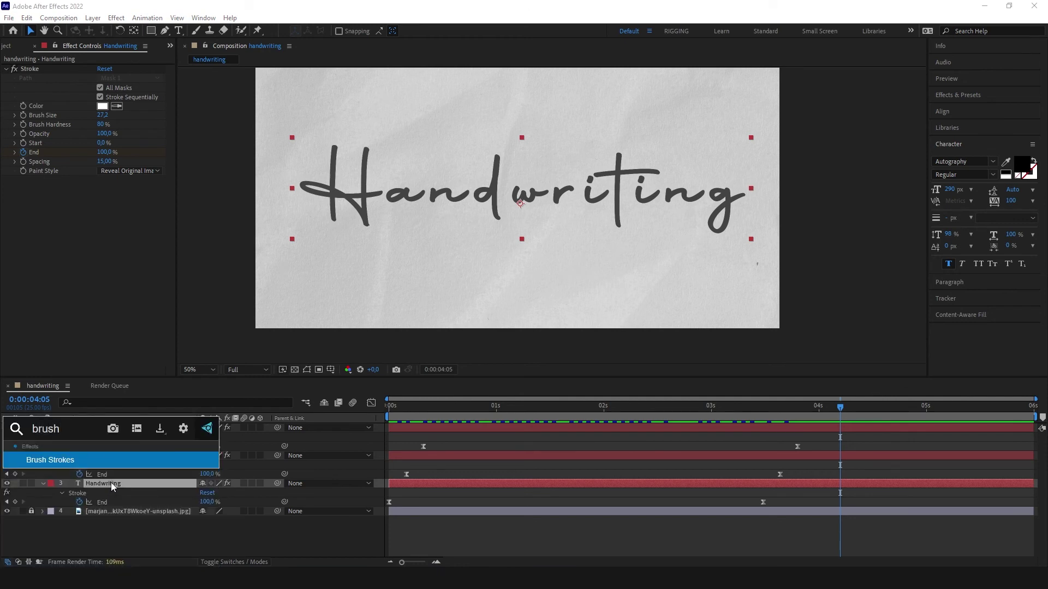
pyautogui.click(128, 460)
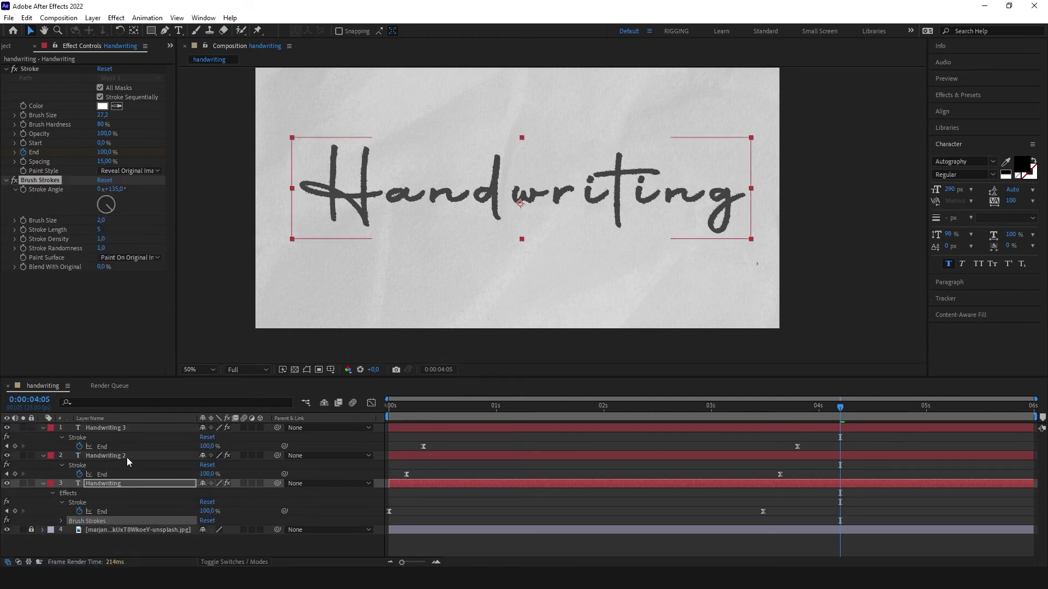
pyautogui.click(126, 257)
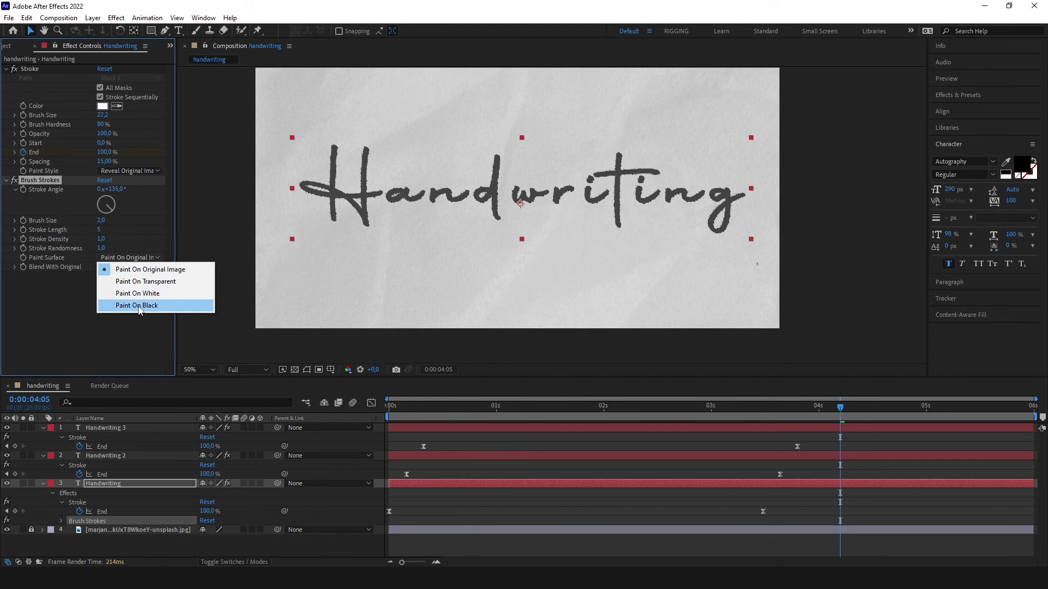
pyautogui.click(140, 306)
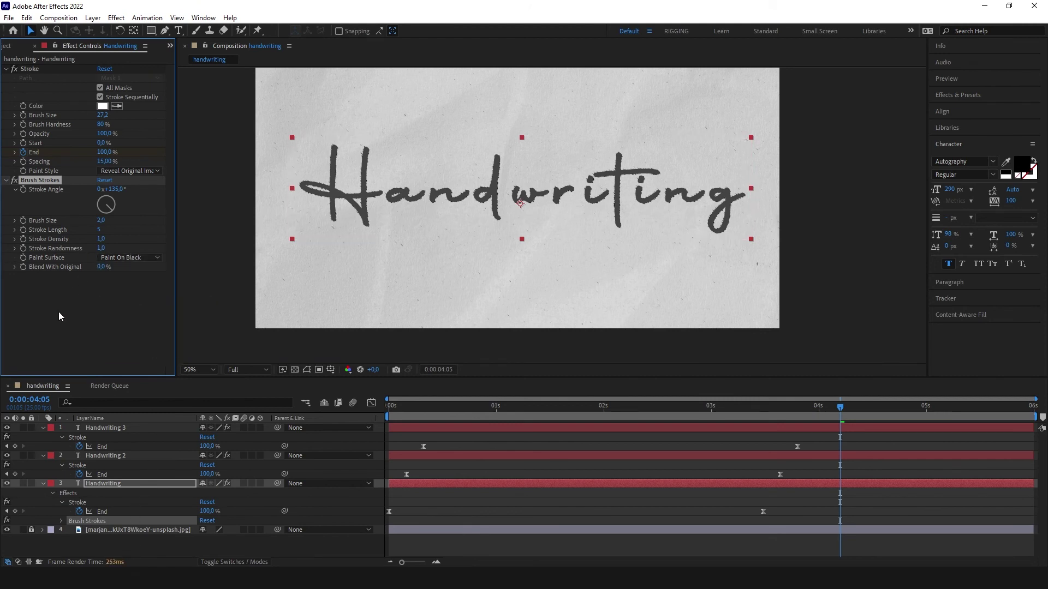
# - Paste the Brush Strokes effect onto the Handwriting 2 and Handwriting 3 layers
pyautogui.click(110, 455)
pyautogui.click(88, 307)
pyautogui.hotkey('ctrl', 'v')
pyautogui.click(111, 428)
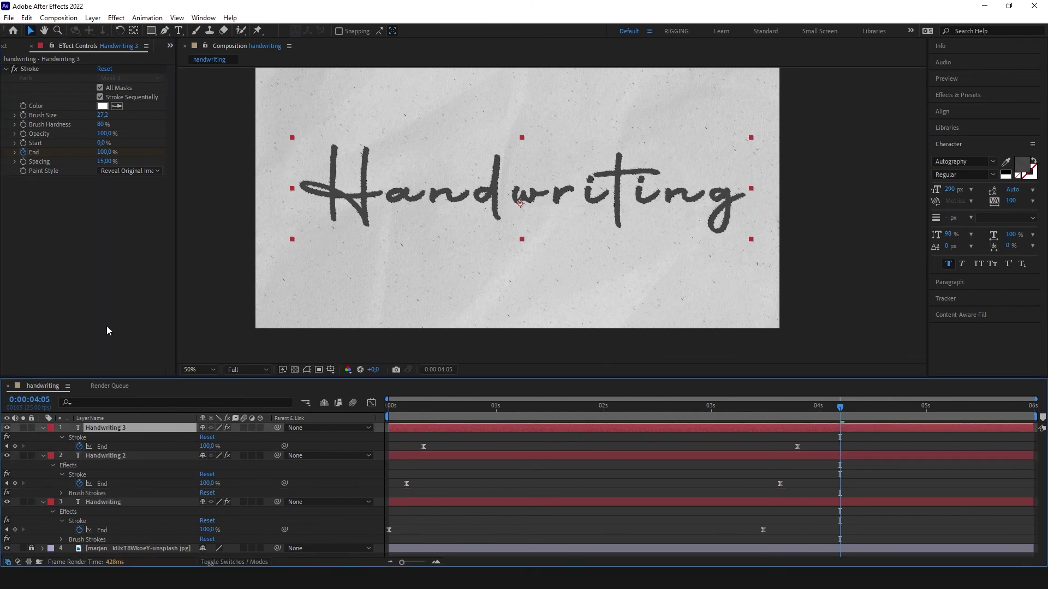
pyautogui.hotkey('ctrl', 'v')
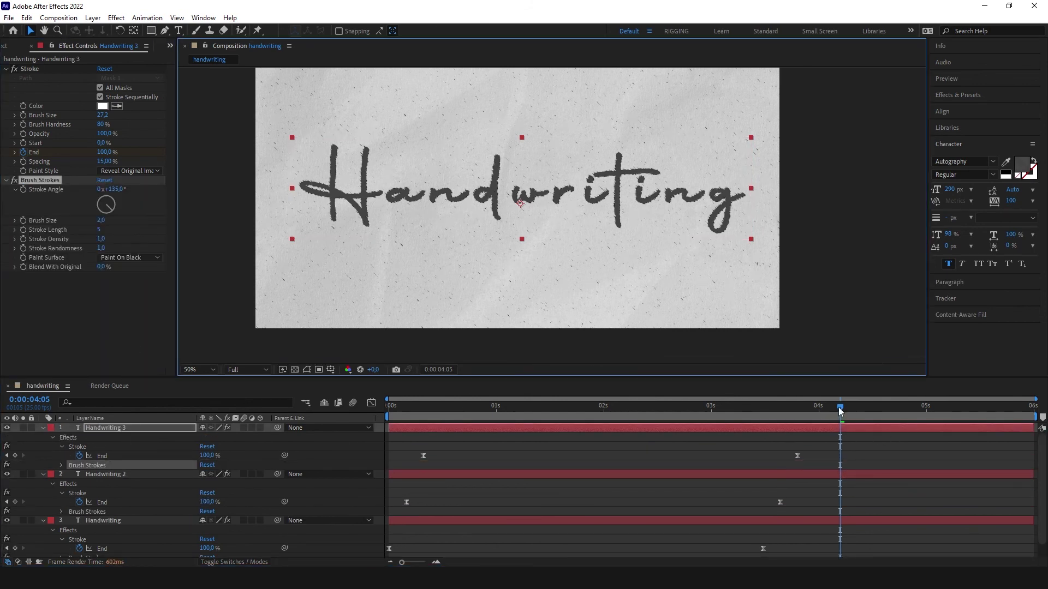